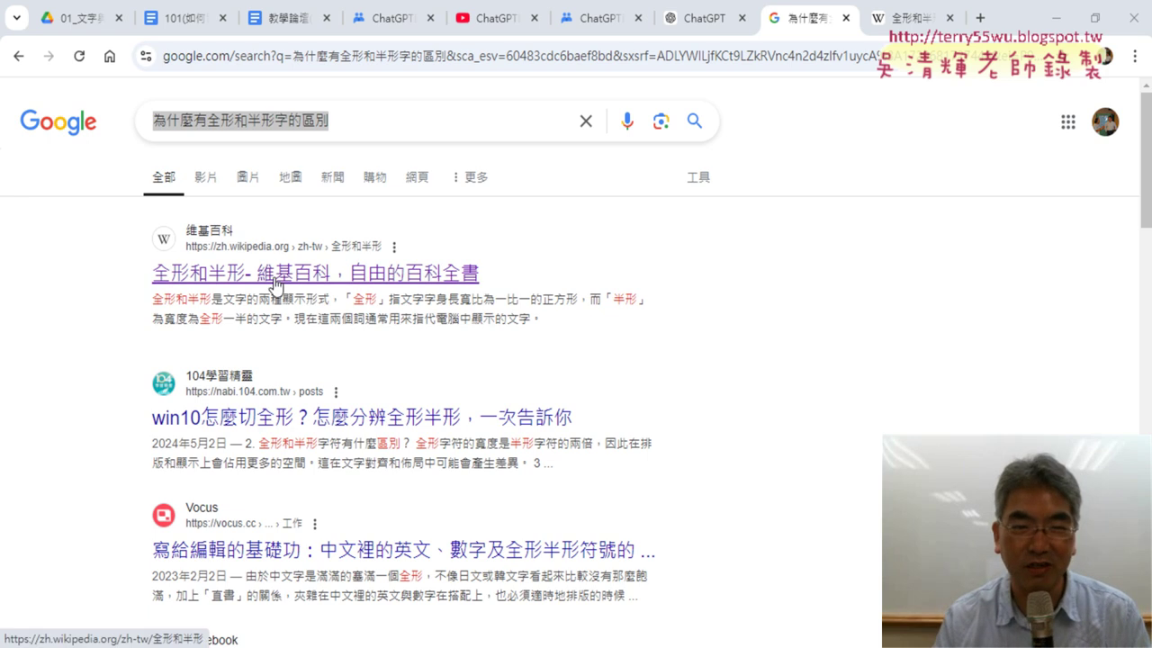
- Switch to the Wikipedia 全形和半形 tab and scroll through its introduction on full-width versus half-width characters
left_click(909, 18)
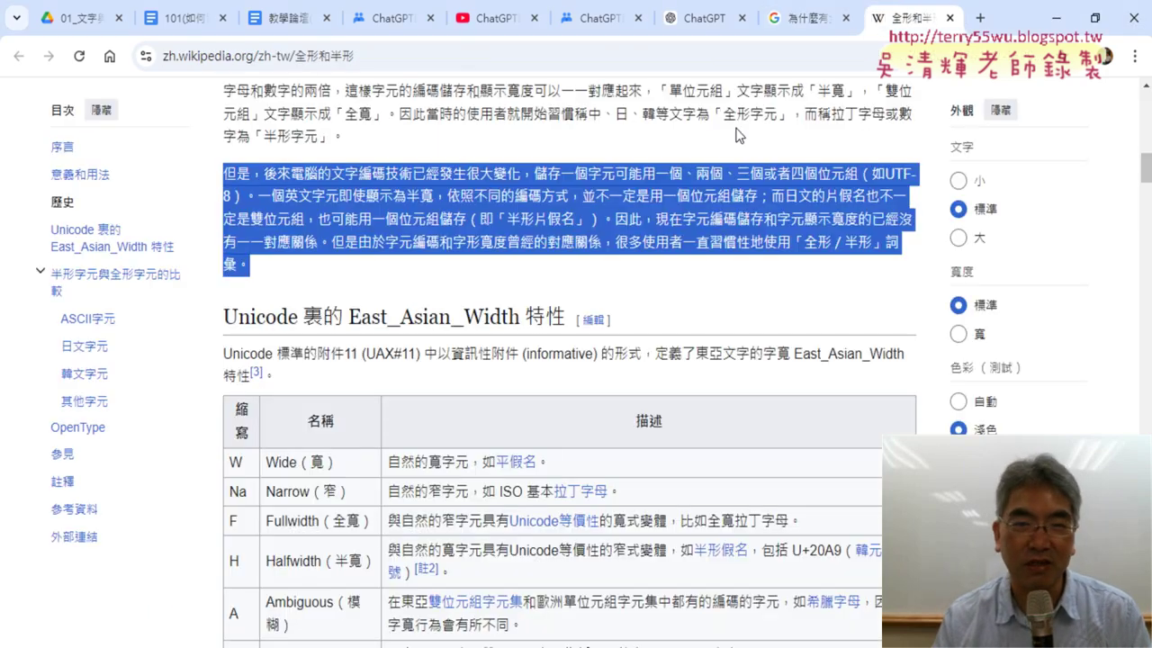
scroll(735, 135, "up", 7)
scroll(765, 162, "up", 7)
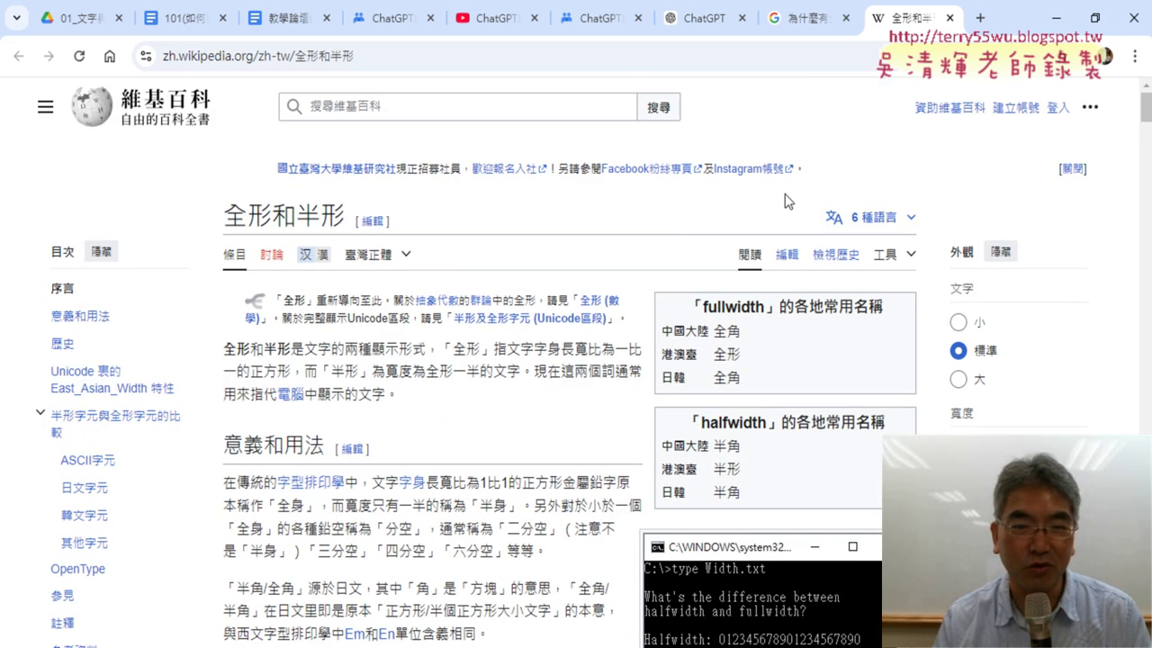
scroll(543, 290, "down", 1)
scroll(543, 290, "down", 1)
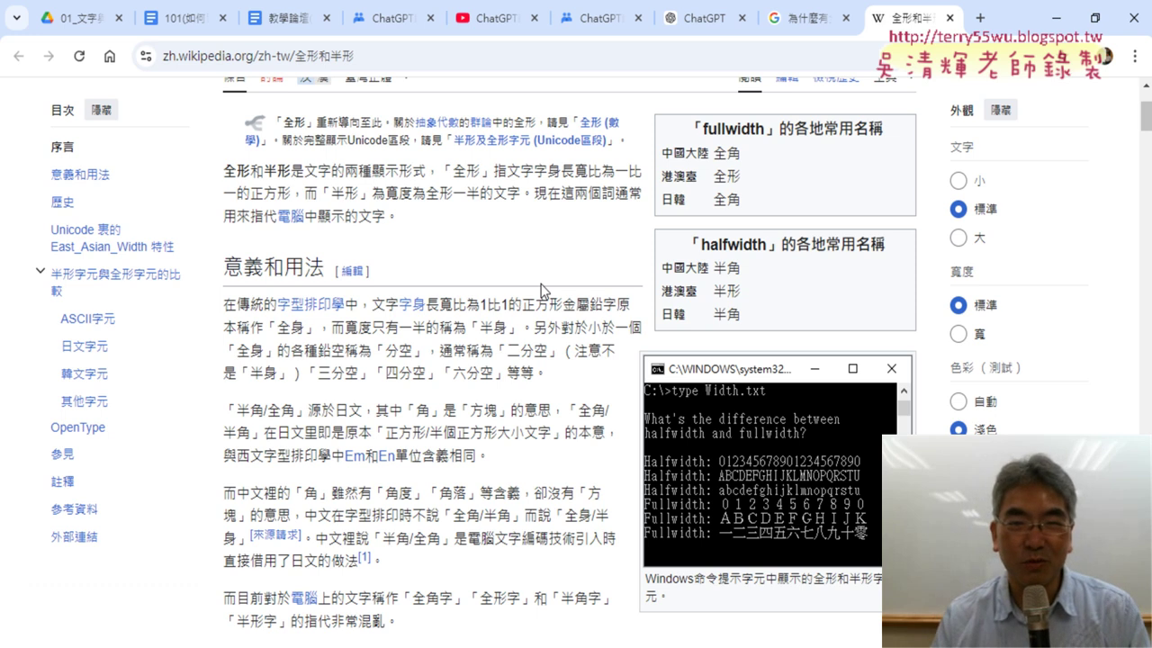
scroll(541, 283, "up", 2)
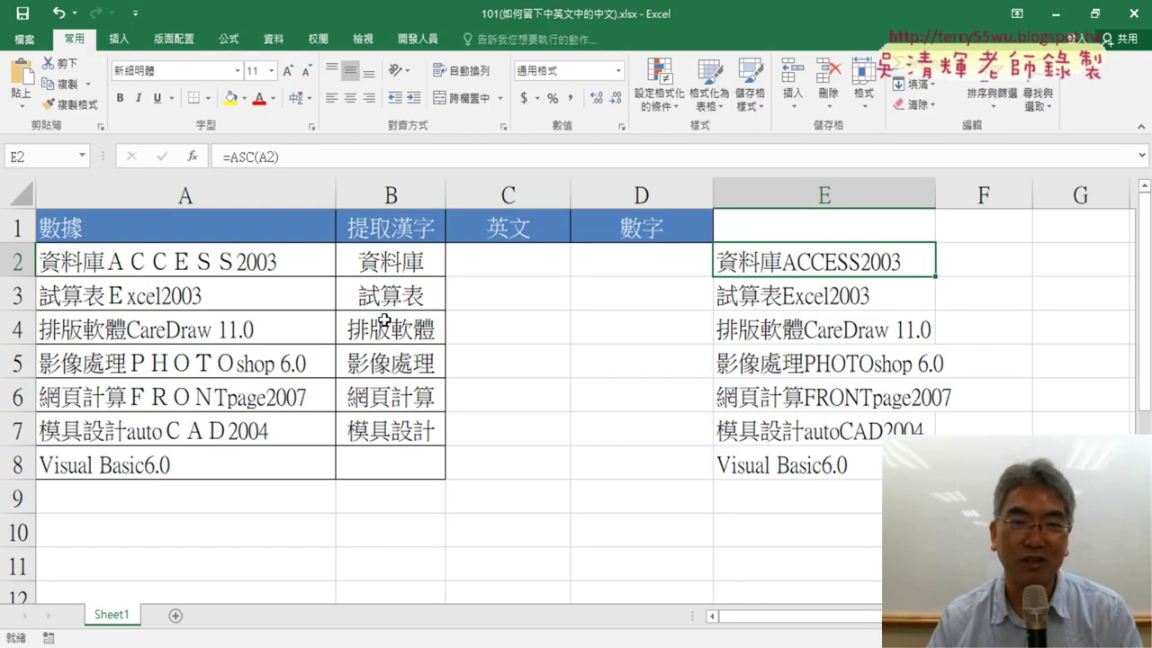
- Copy the =ASC results in E2:E8 and paste them as values over A2:A8
left_click_drag(165, 263, 161, 472)
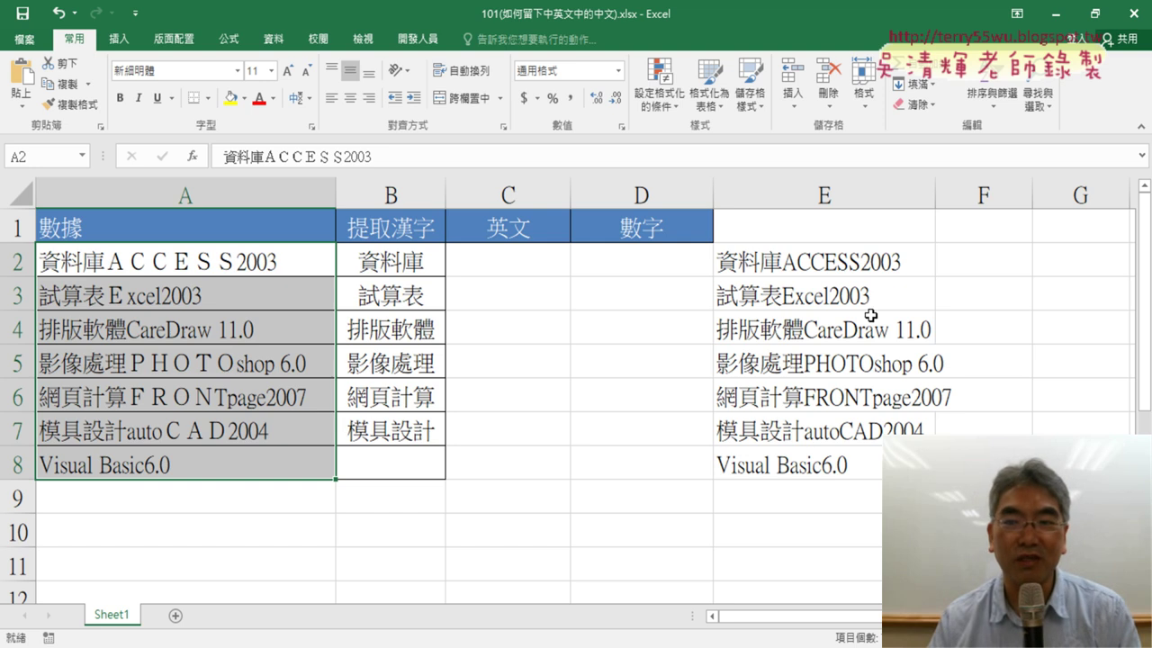
left_click(868, 264)
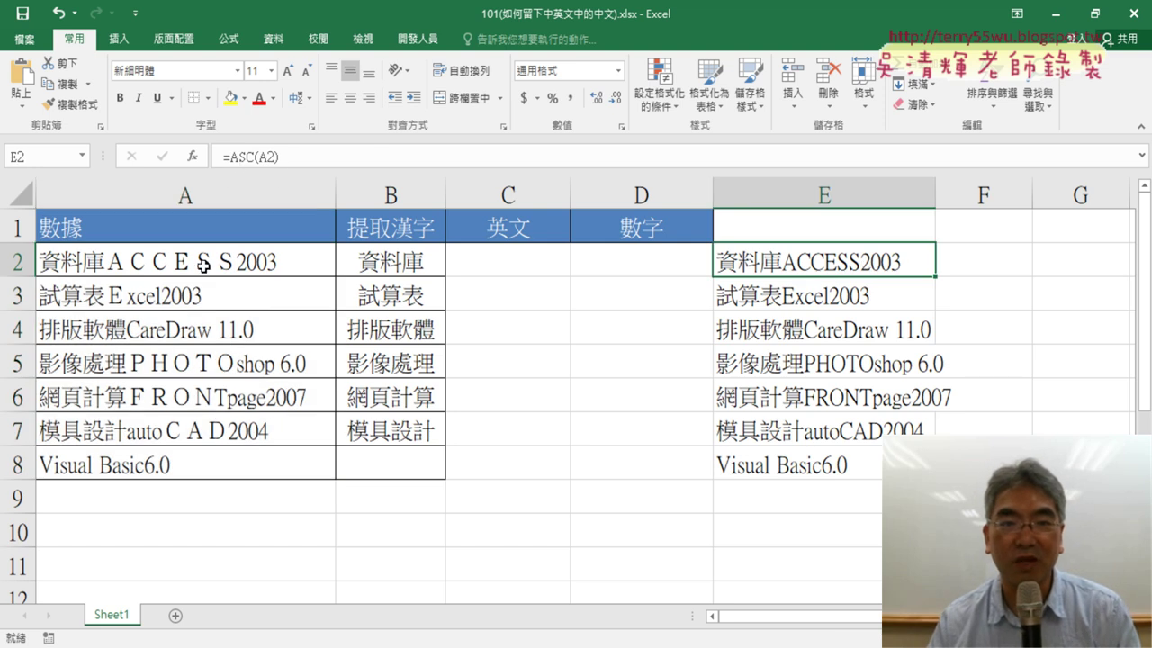
left_click_drag(890, 263, 874, 464)
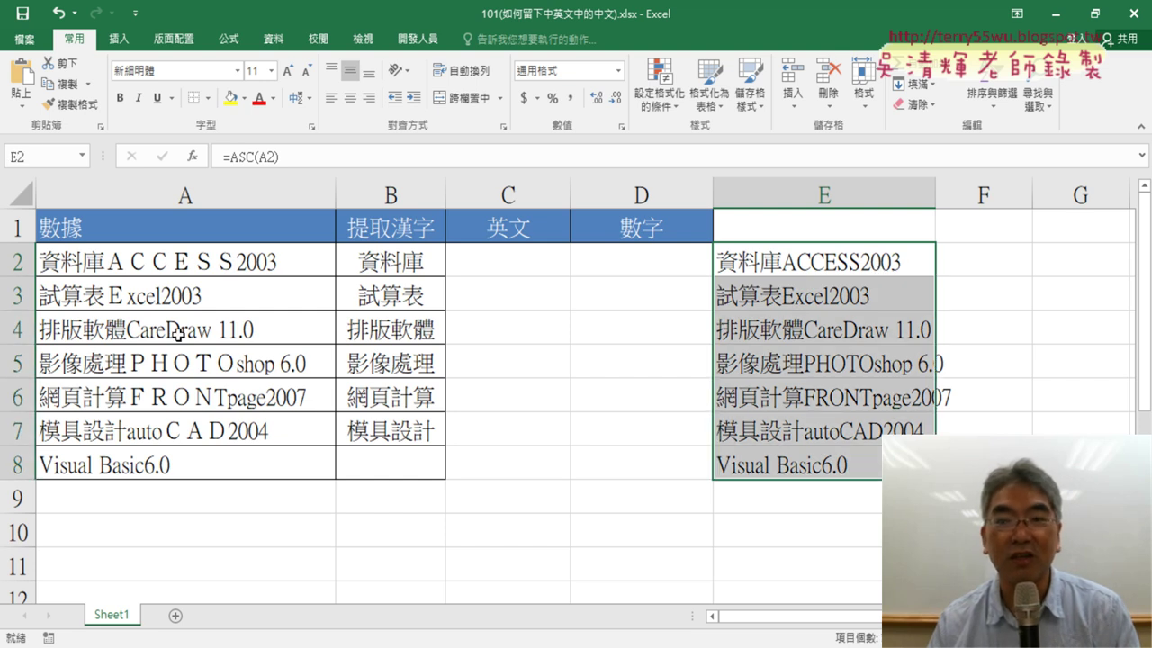
key("ctrl+c")
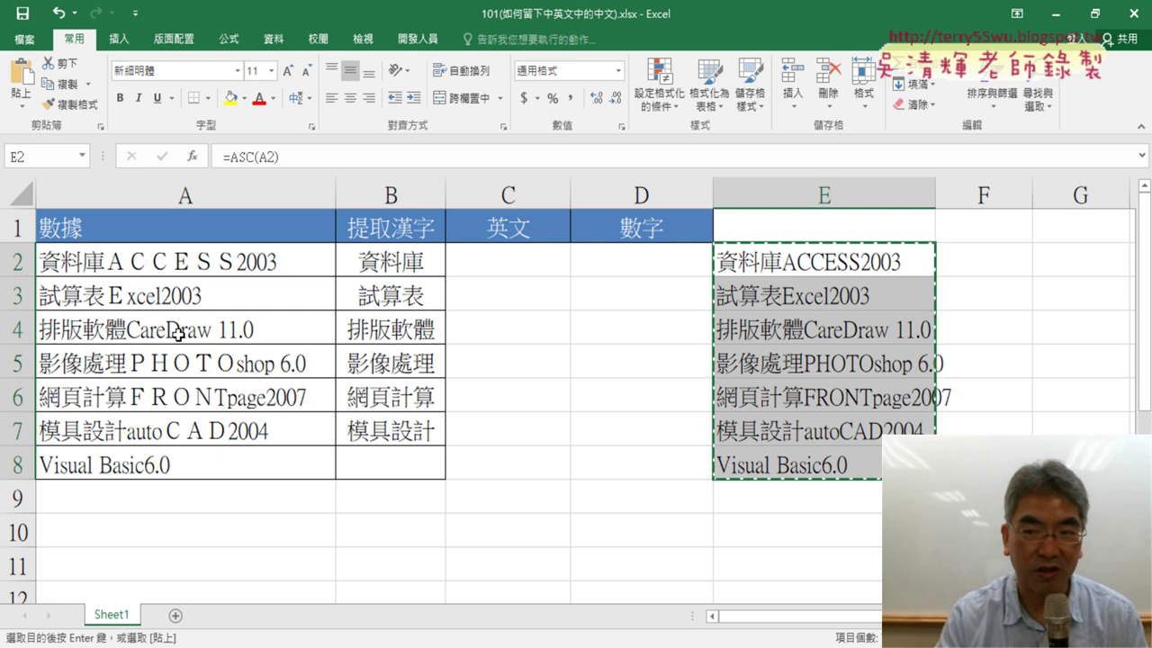
right_click(236, 255)
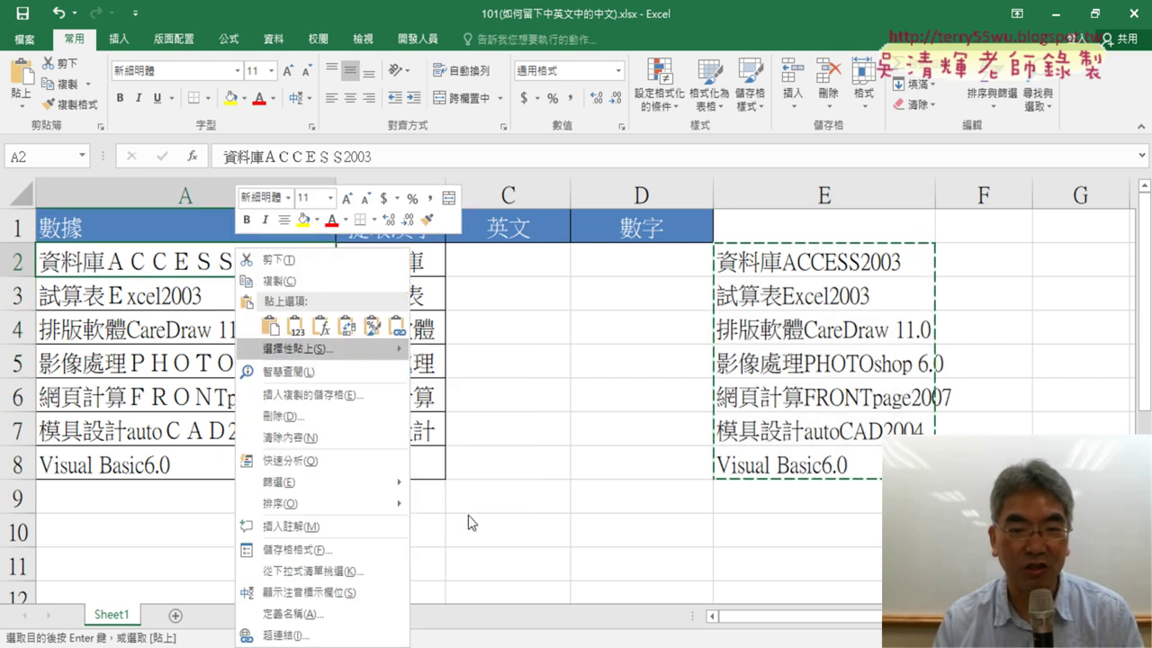
key("s")
left_click(358, 402)
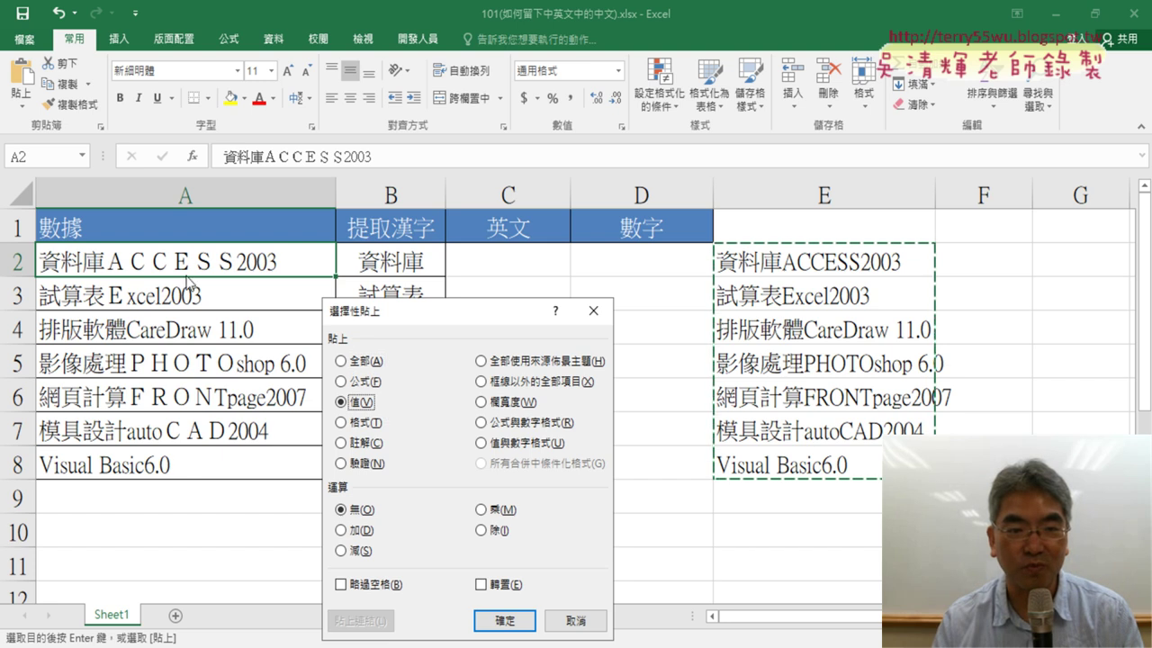
left_click(507, 624)
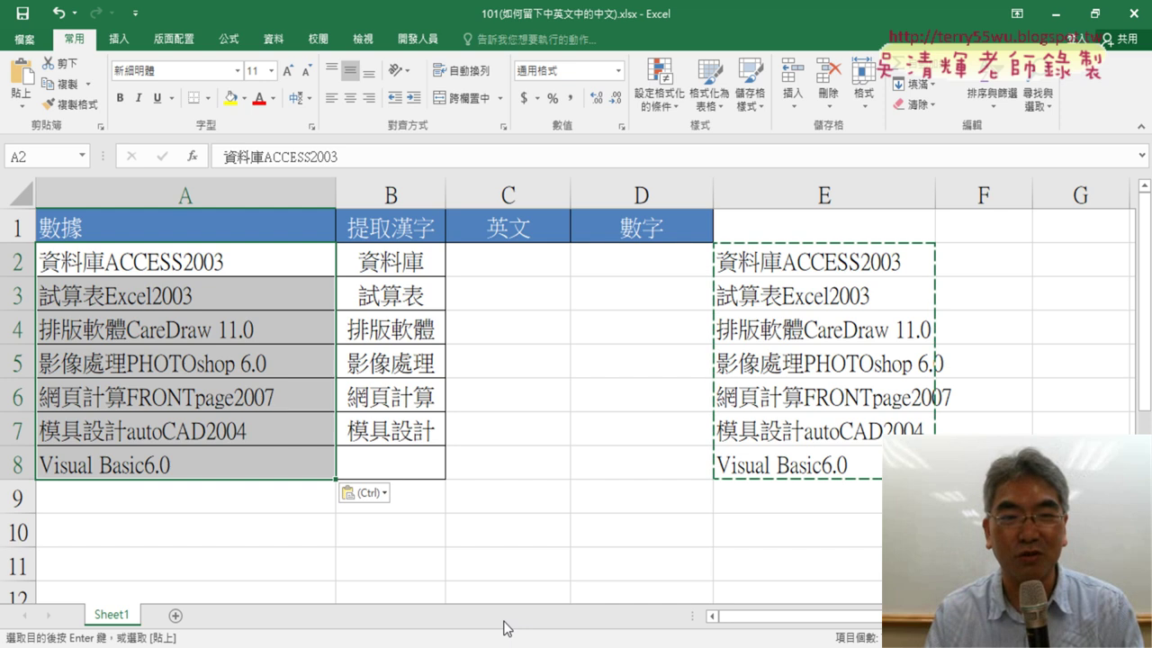
- Clear helper column E, reselect the half-width strings in A2:A8, and go to C2
left_click(890, 196)
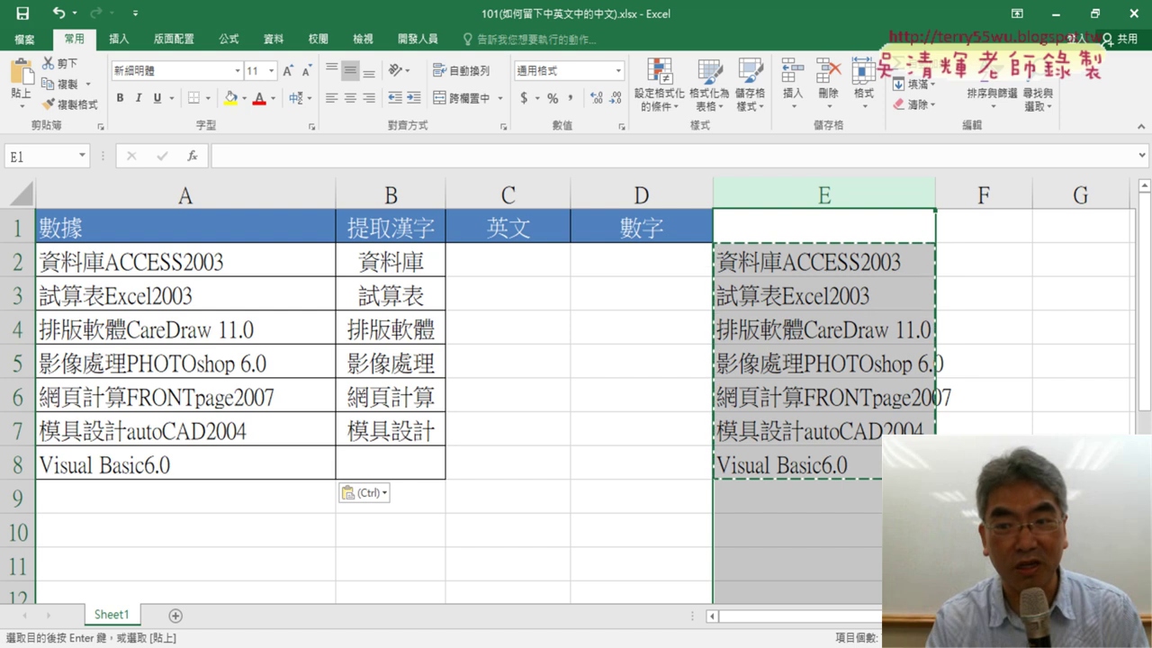
key("ctrl+z")
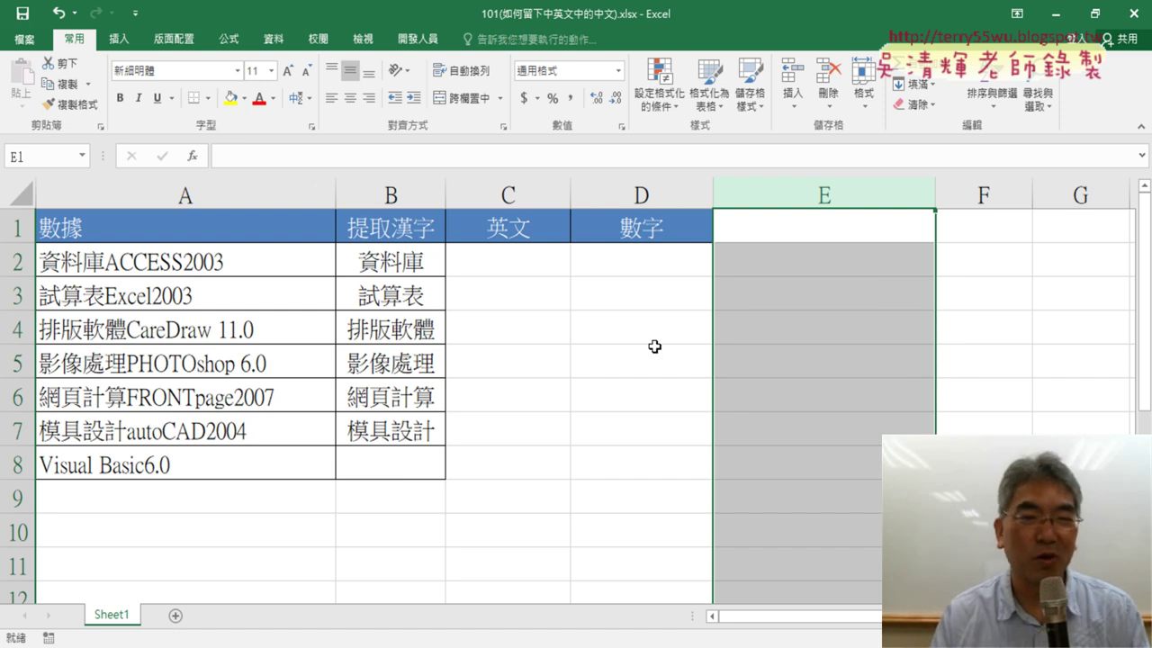
left_click_drag(180, 259, 176, 483)
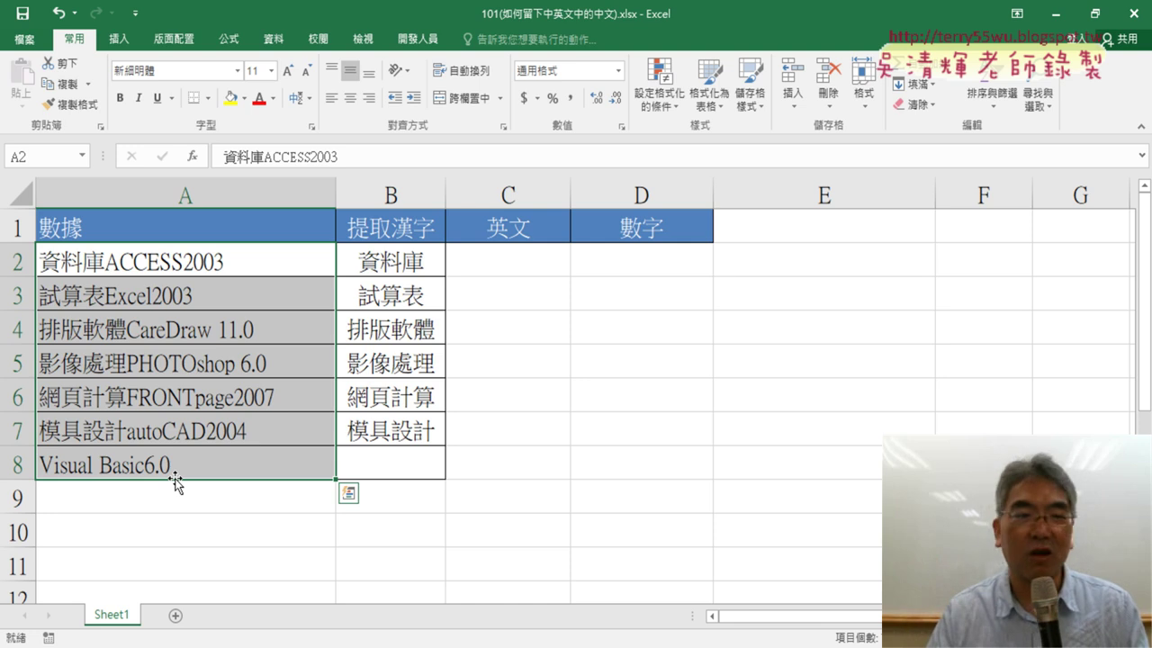
left_click_drag(242, 261, 244, 466)
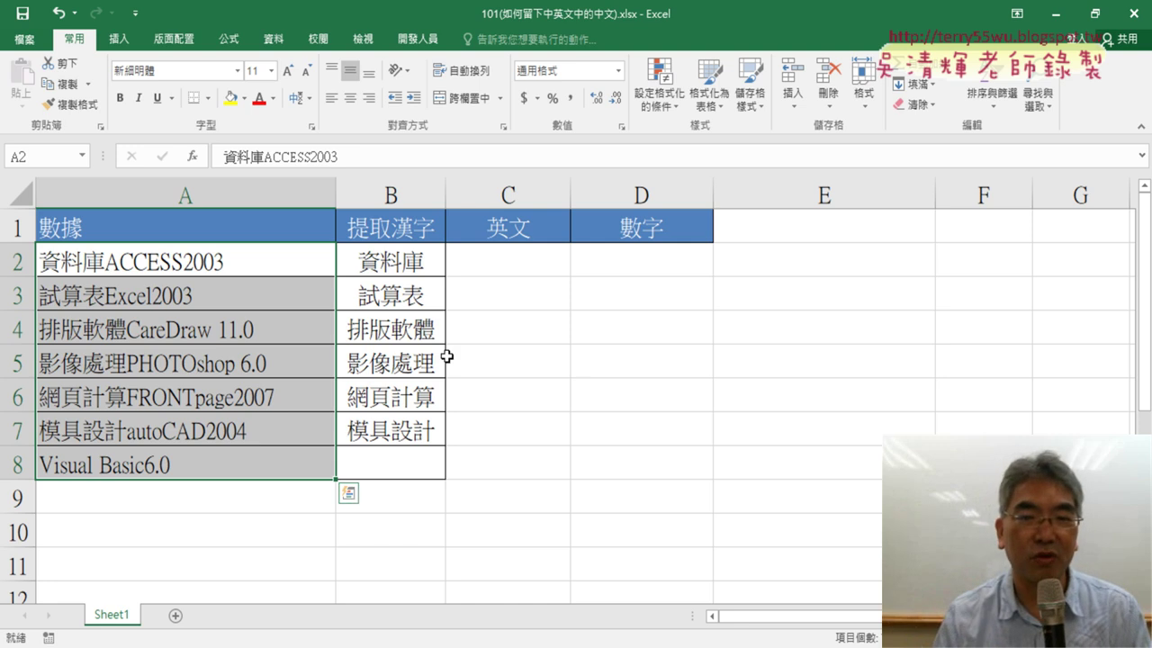
left_click(550, 268)
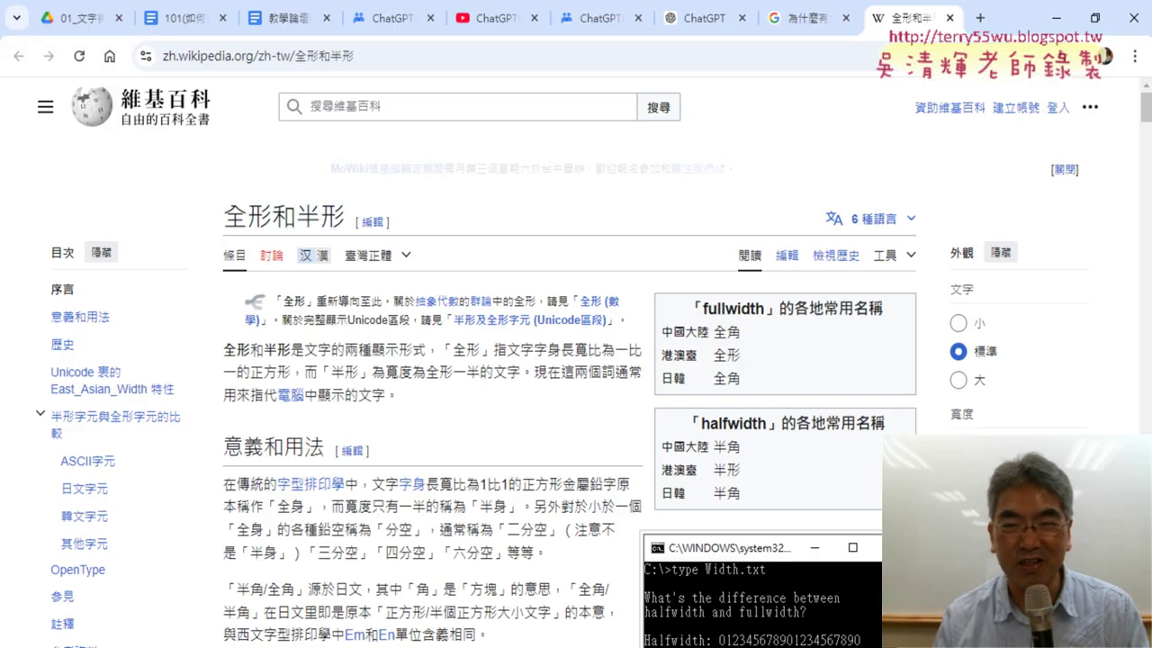
- Search Google for ASCII in a new browser tab
left_click(981, 18)
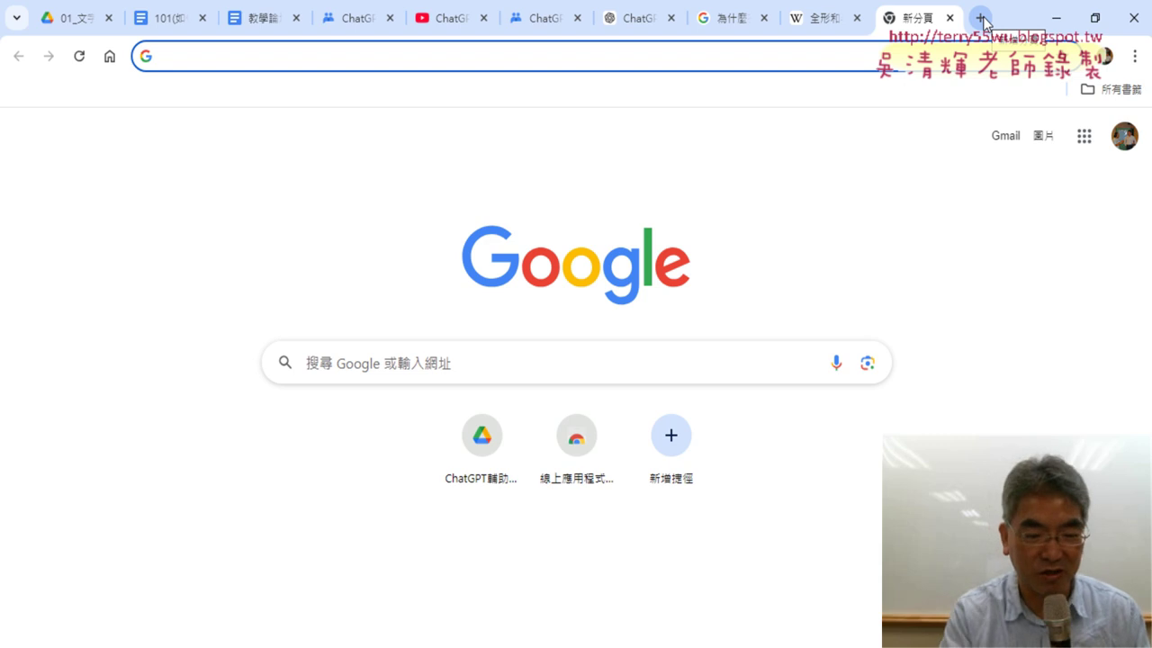
type("AS")
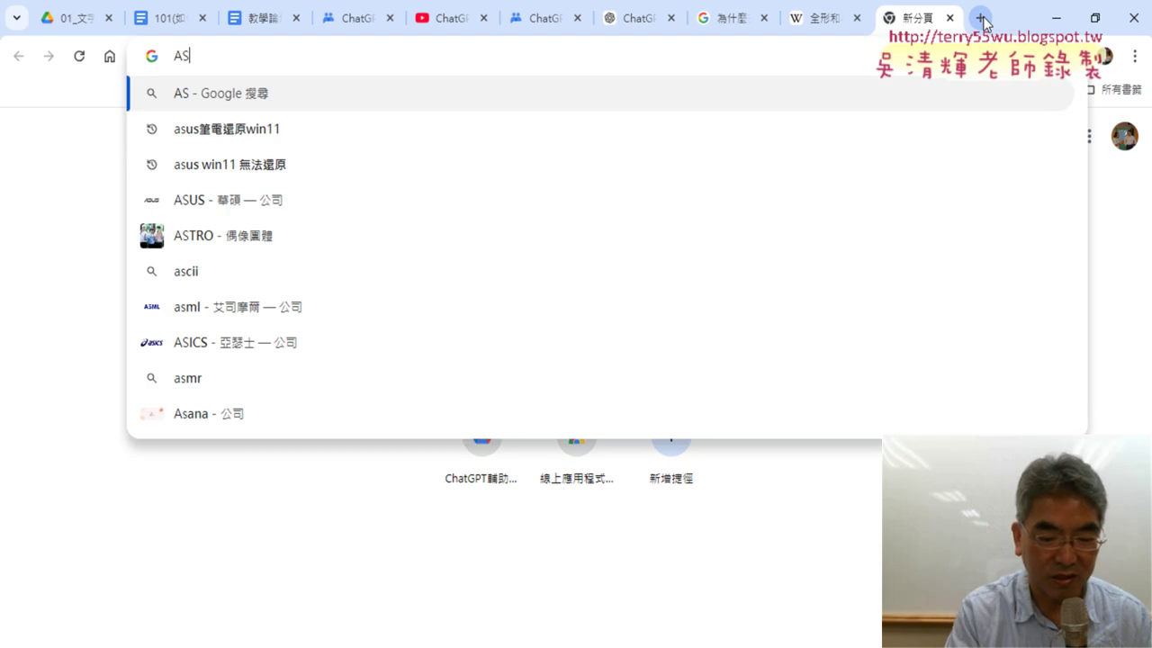
type("C")
type("II")
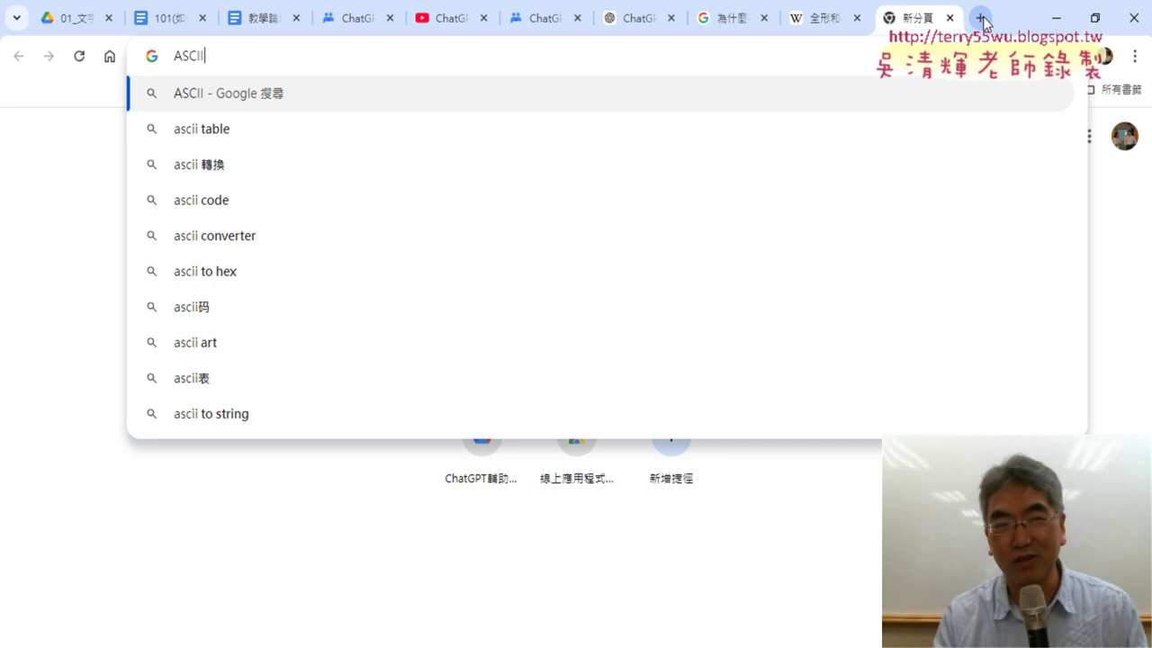
key("Return")
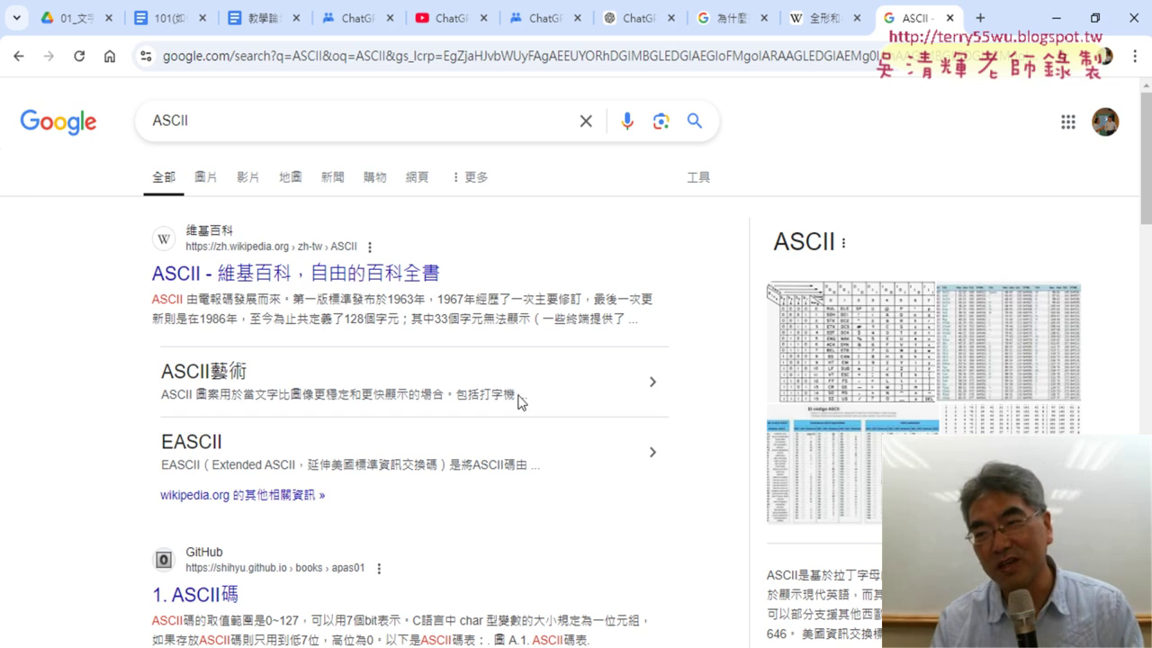
- Browse the ASCII image results, look over the FastBit ASCII codes page, then close it
scroll(681, 391, "down", 2)
scroll(580, 372, "up", 2)
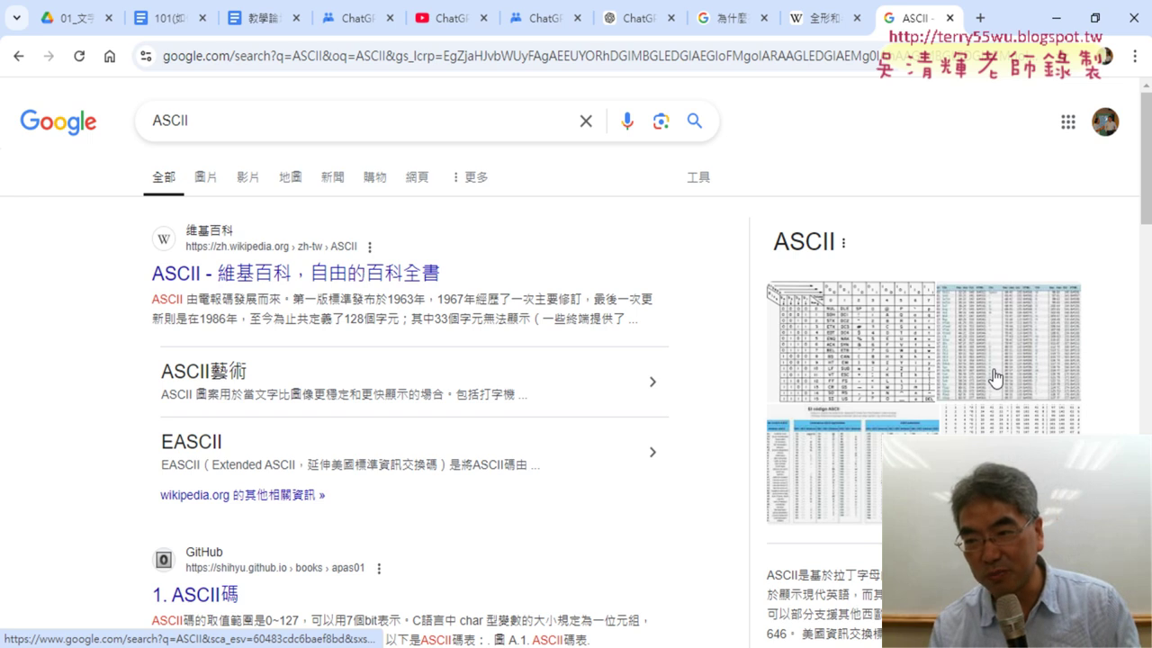
left_click(200, 186)
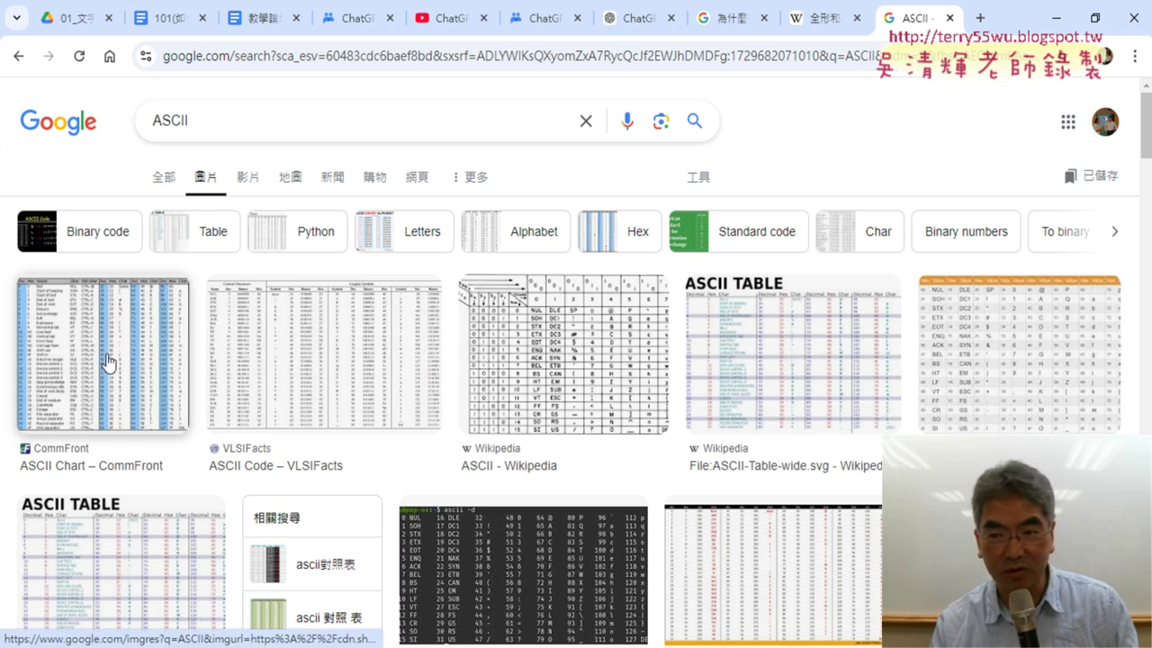
scroll(630, 404, "down", 2)
scroll(673, 404, "down", 2)
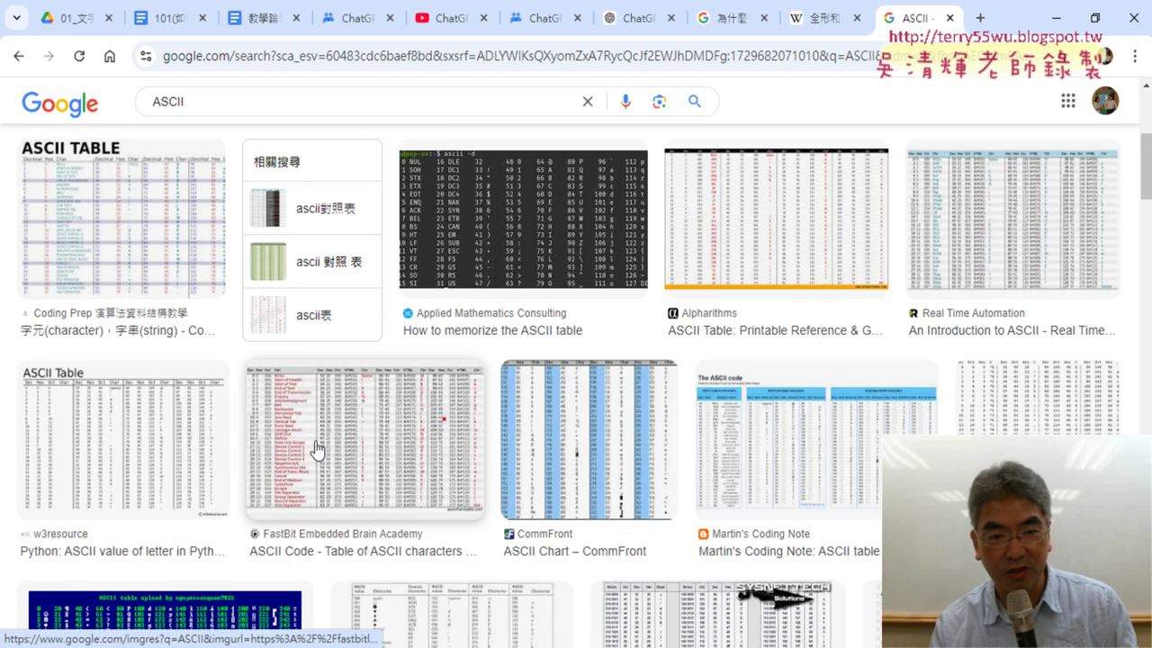
left_click(364, 447)
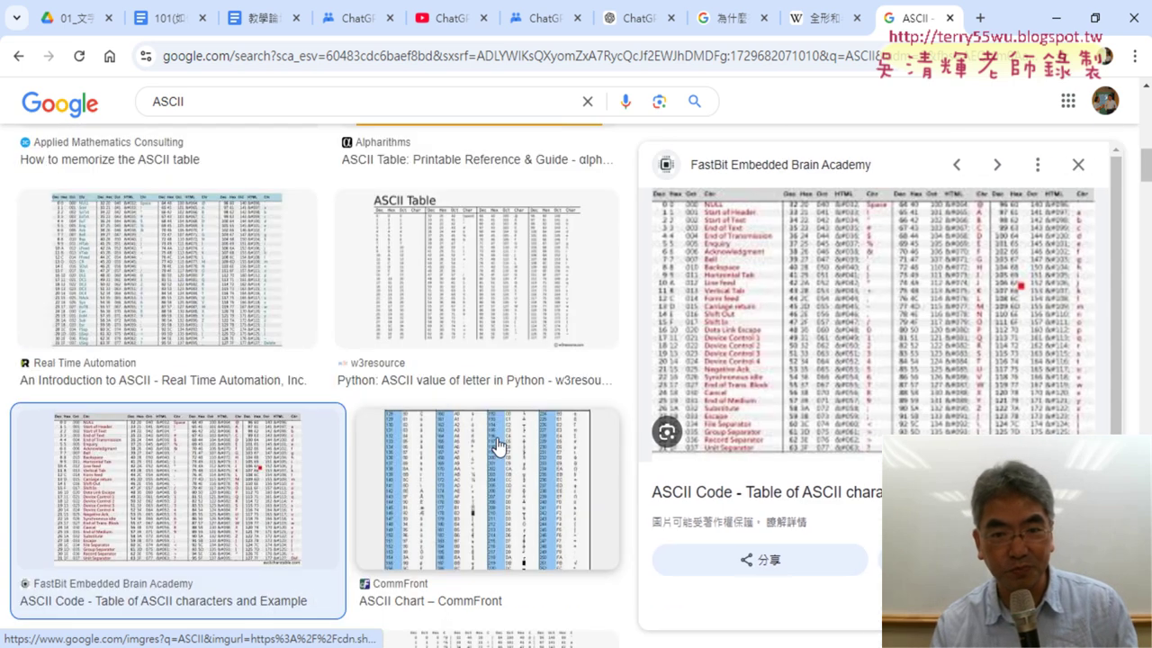
left_click(846, 318)
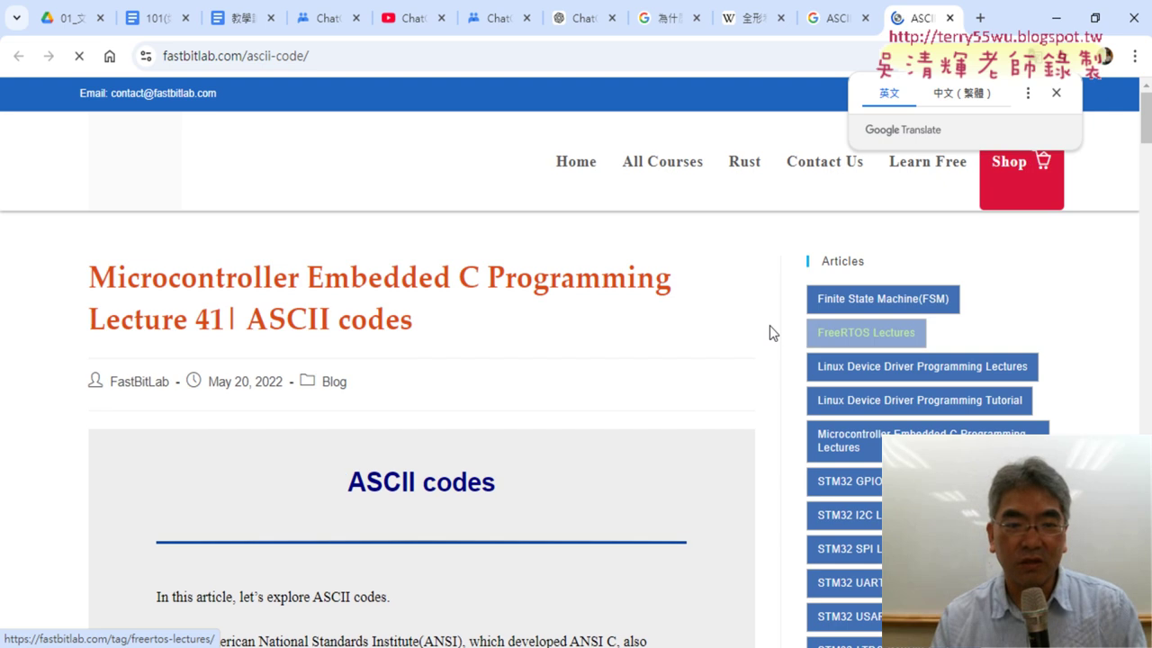
scroll(720, 334, "down", 3)
scroll(720, 333, "down", 4)
scroll(719, 334, "up", 5)
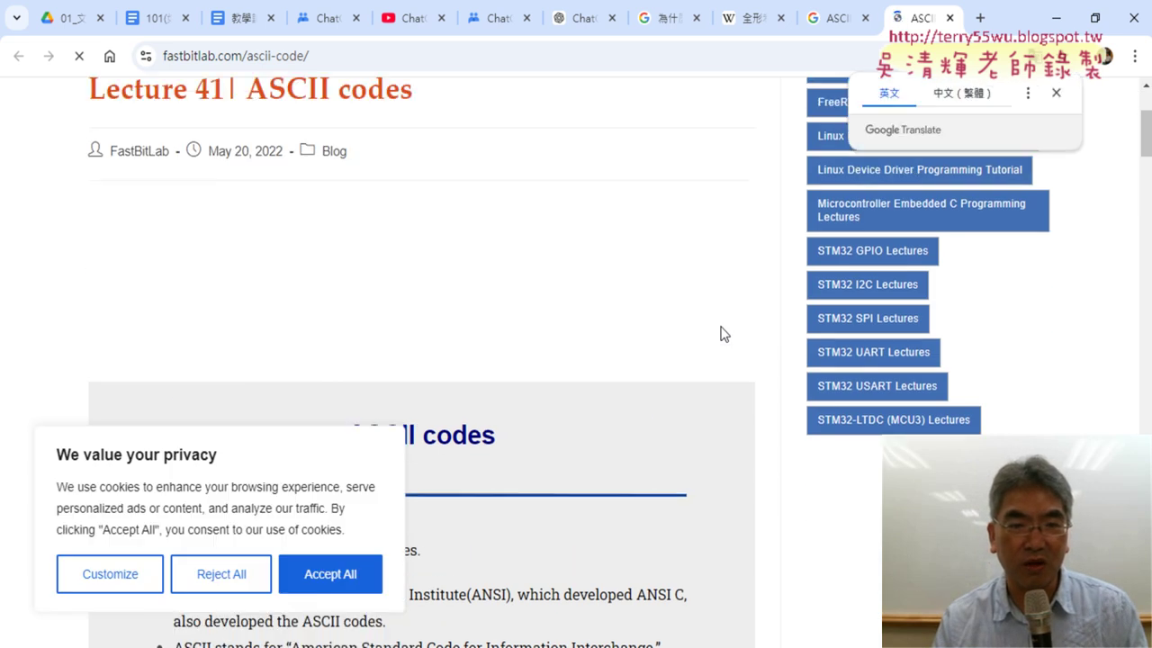
scroll(719, 334, "up", 3)
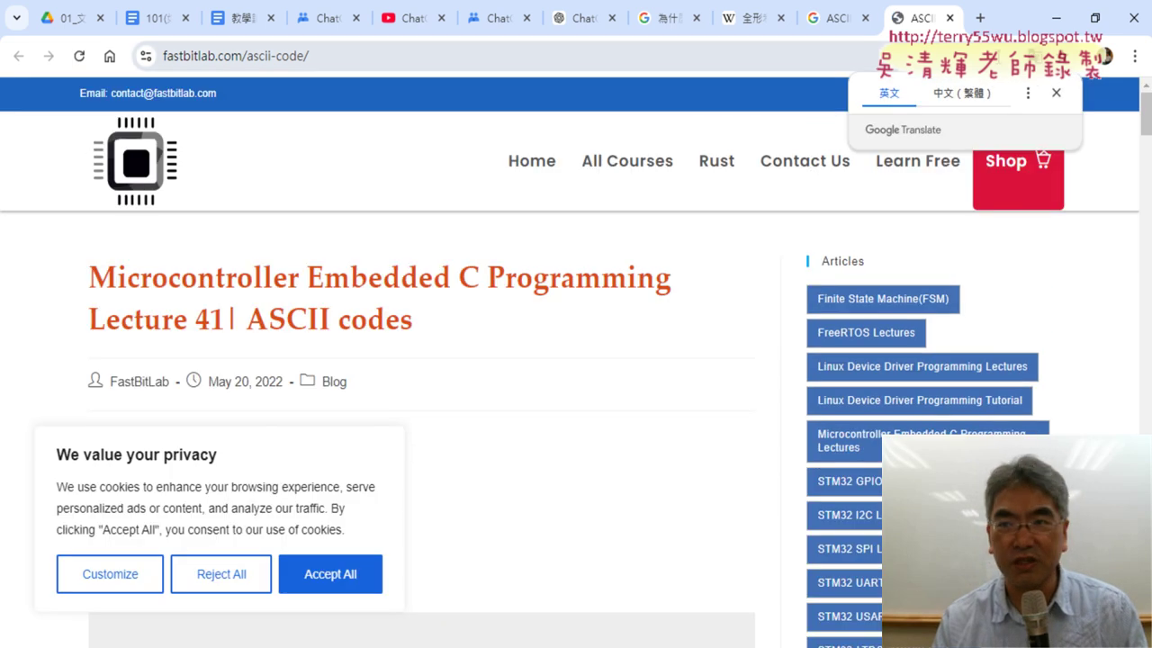
left_click(950, 18)
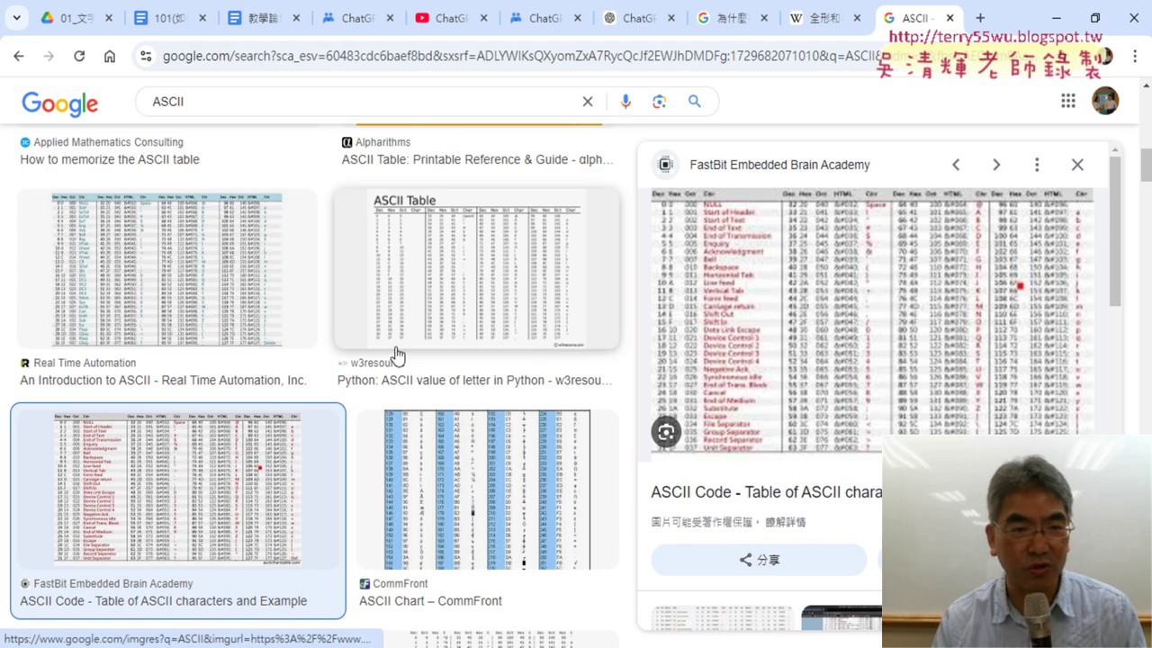
- Open the VLSIFacts ASCII Code page and its full-size ASCII table image
scroll(396, 354, "up", 4)
scroll(396, 354, "up", 3)
scroll(396, 354, "up", 3)
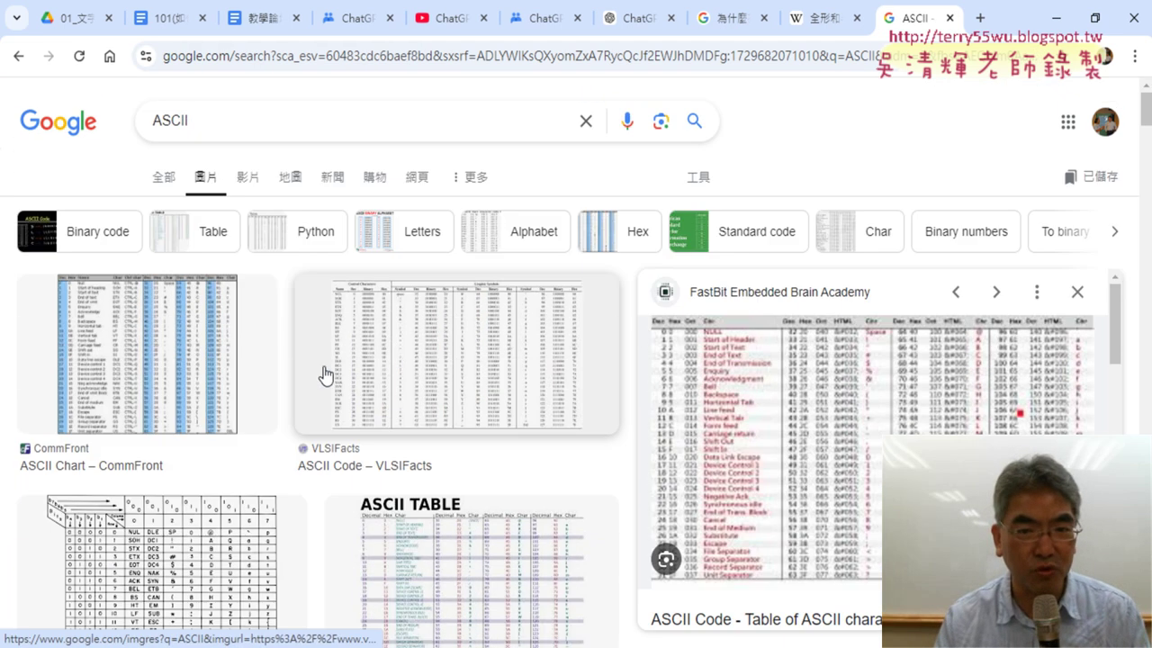
left_click(451, 372)
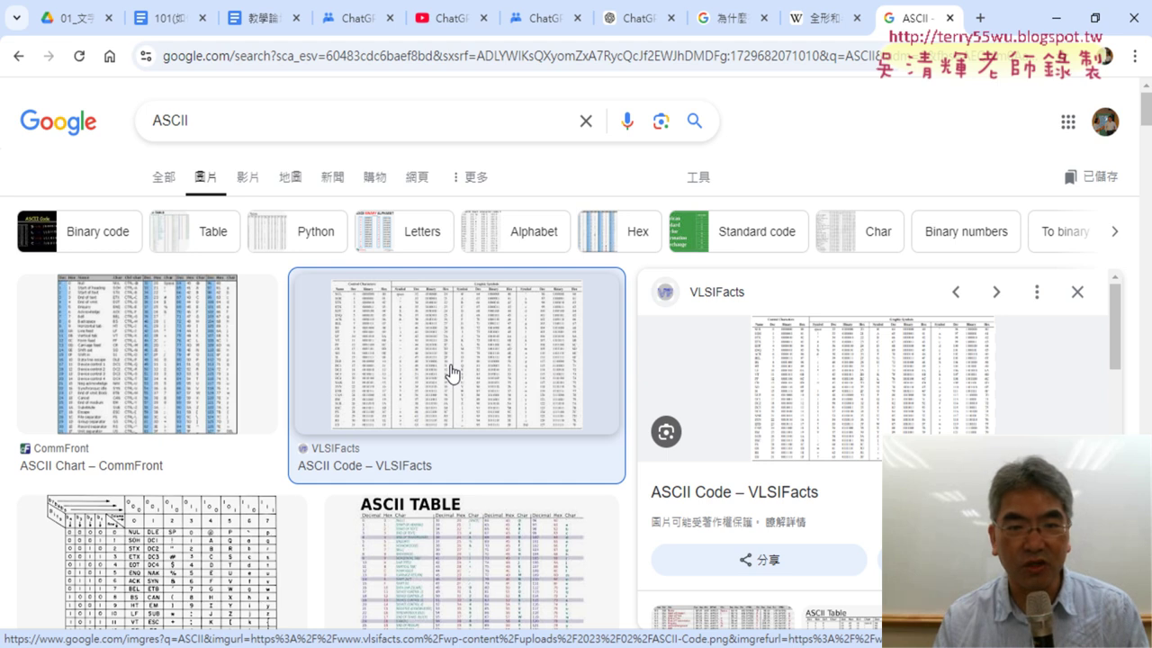
left_click(889, 422)
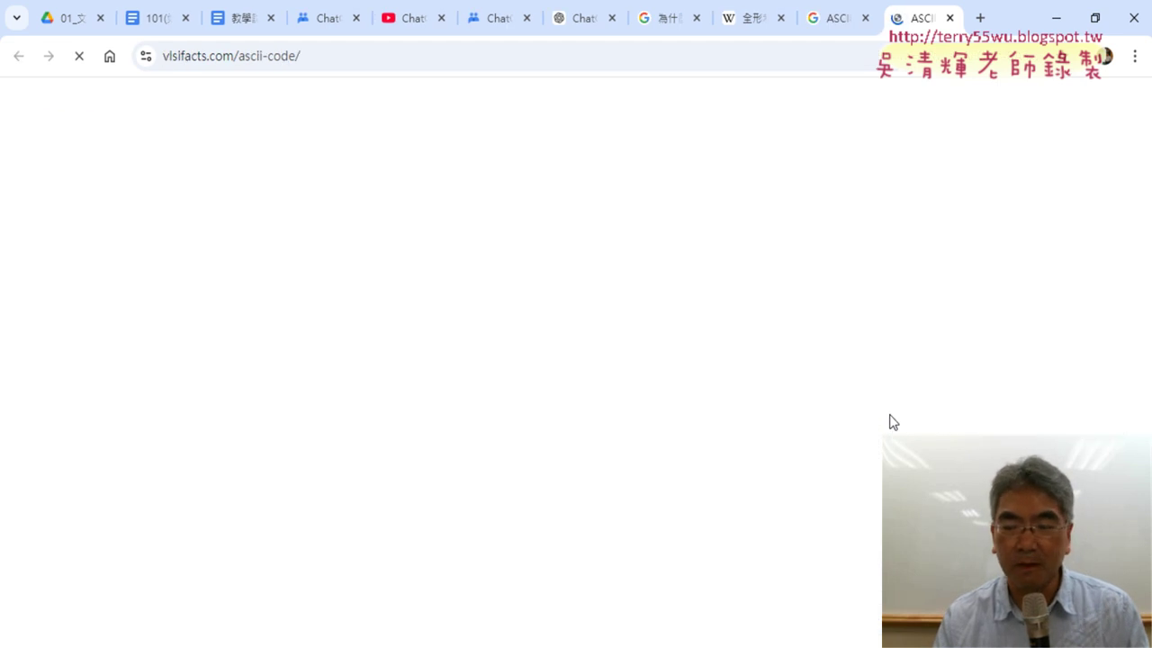
scroll(767, 420, "down", 3)
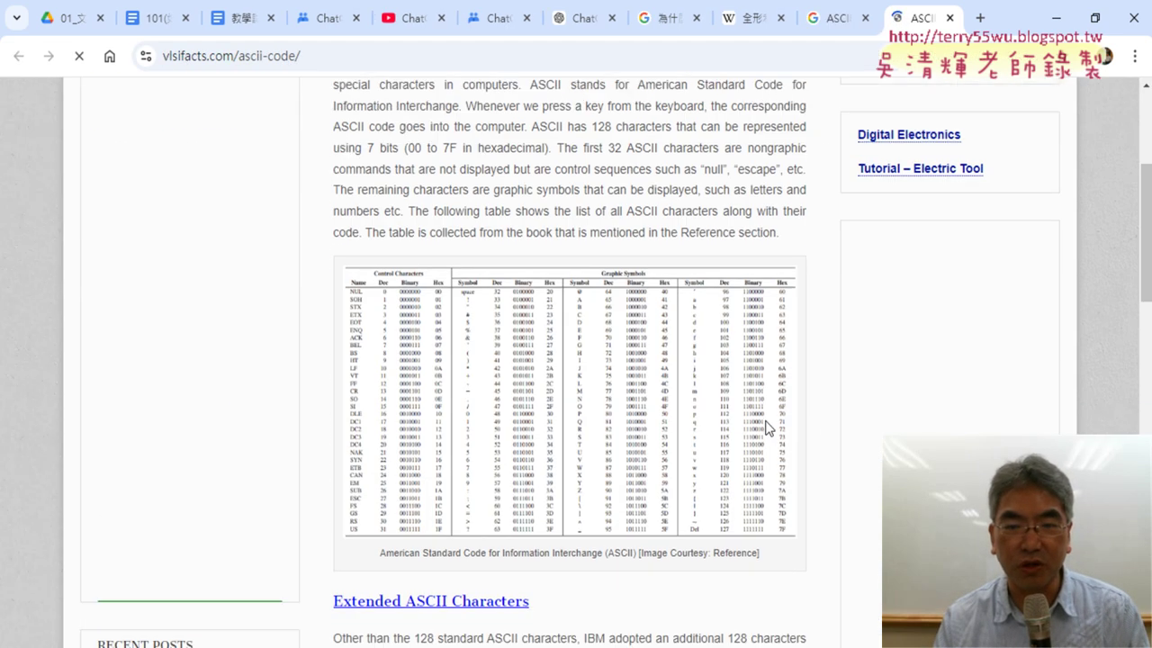
left_click(642, 380)
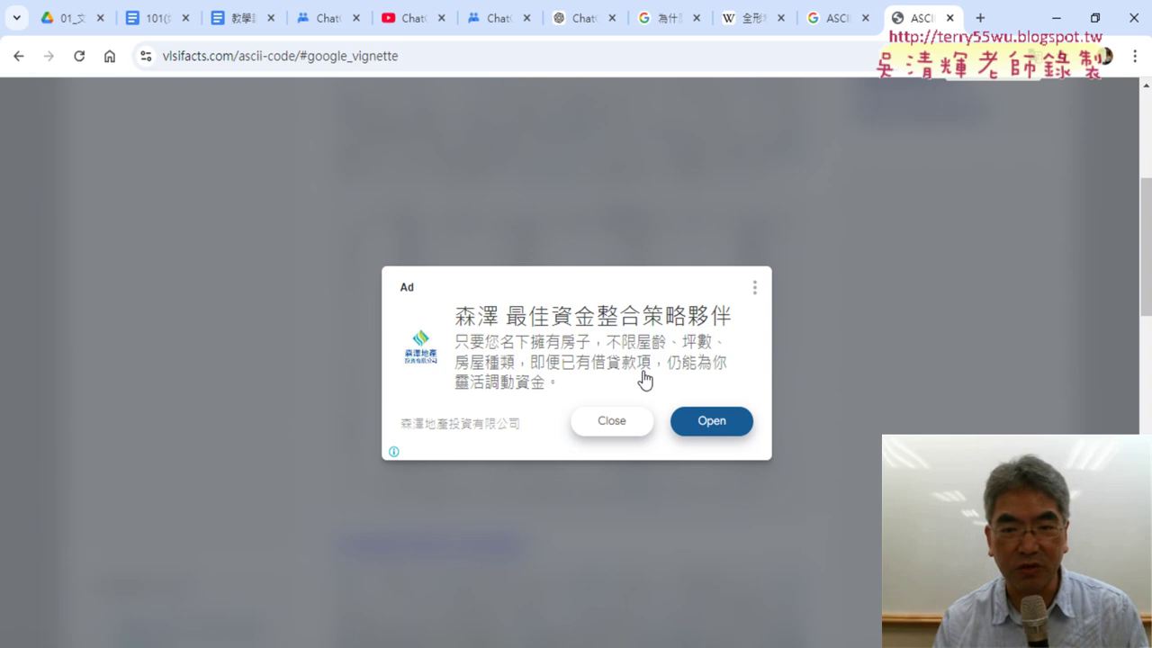
- Close the vignette ad to reach the full-size ASCII-Code.png table
left_click(616, 419)
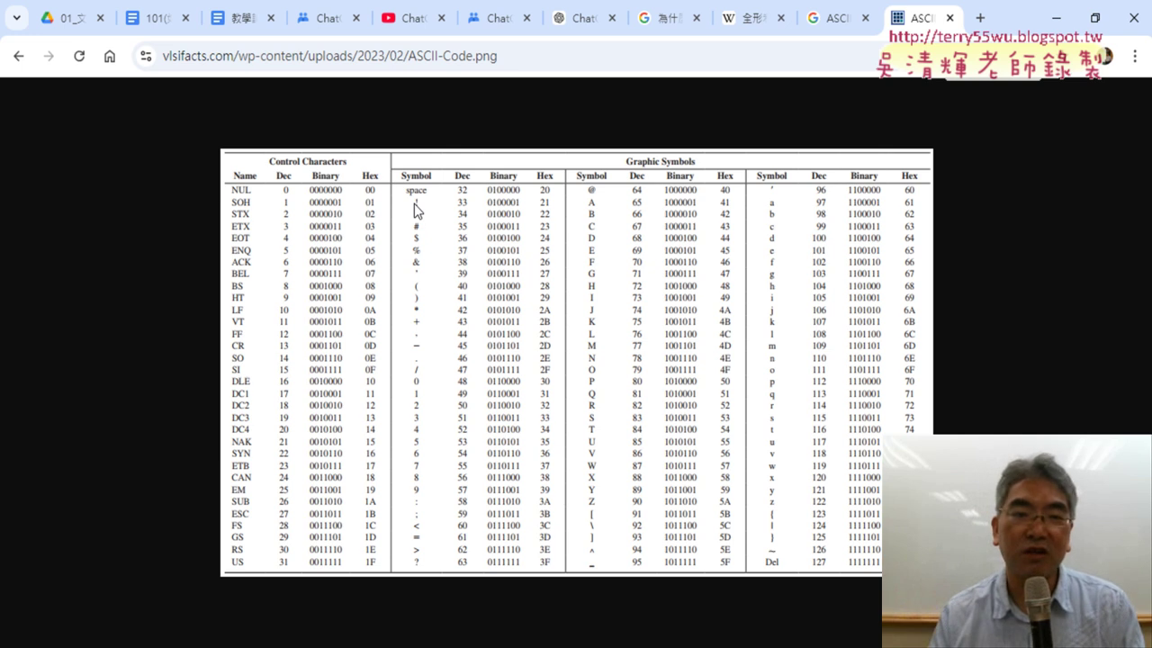
- Back in Excel, insert the CODE function into C2 after comparing it with CHAR
left_click(1057, 16)
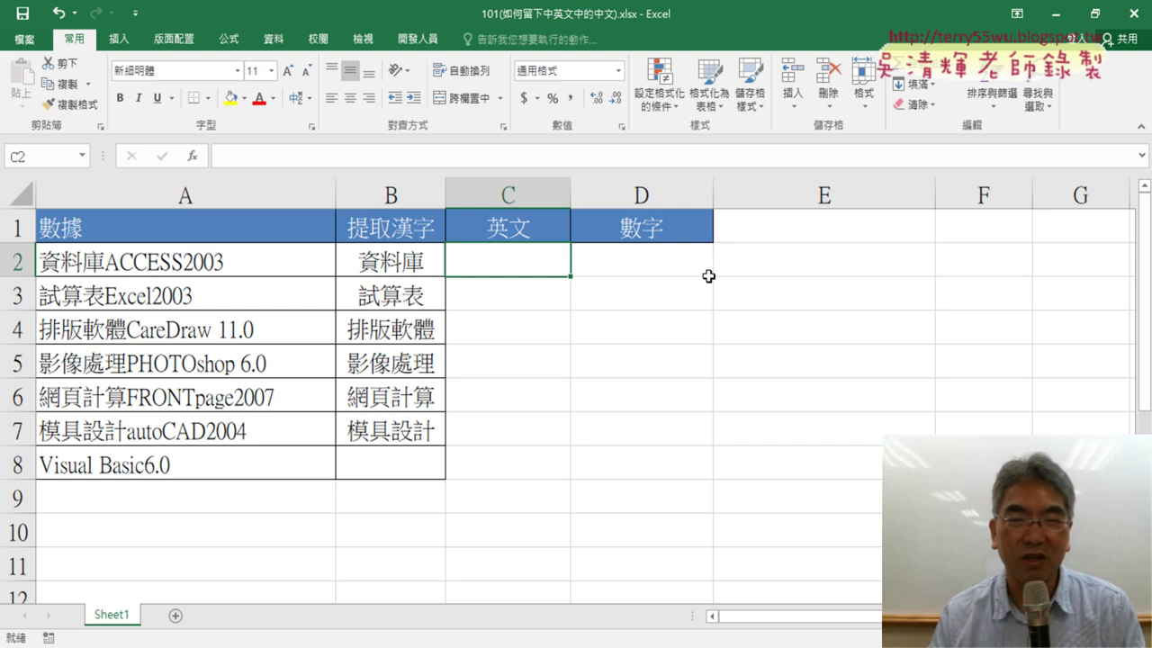
left_click(192, 157)
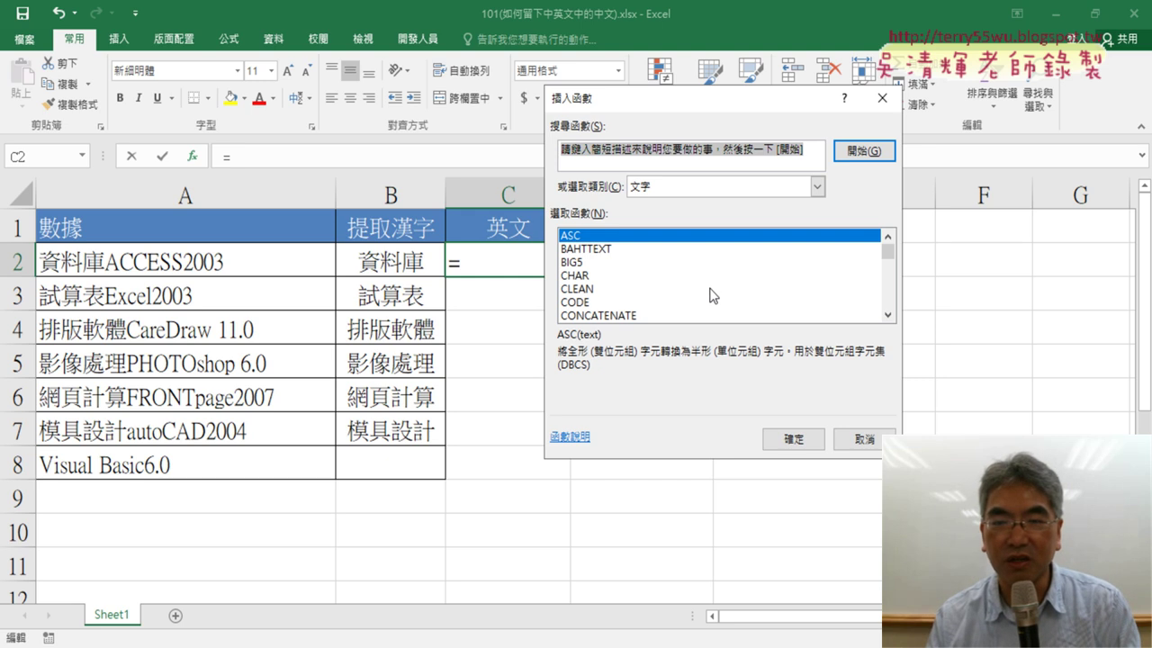
left_click(595, 309)
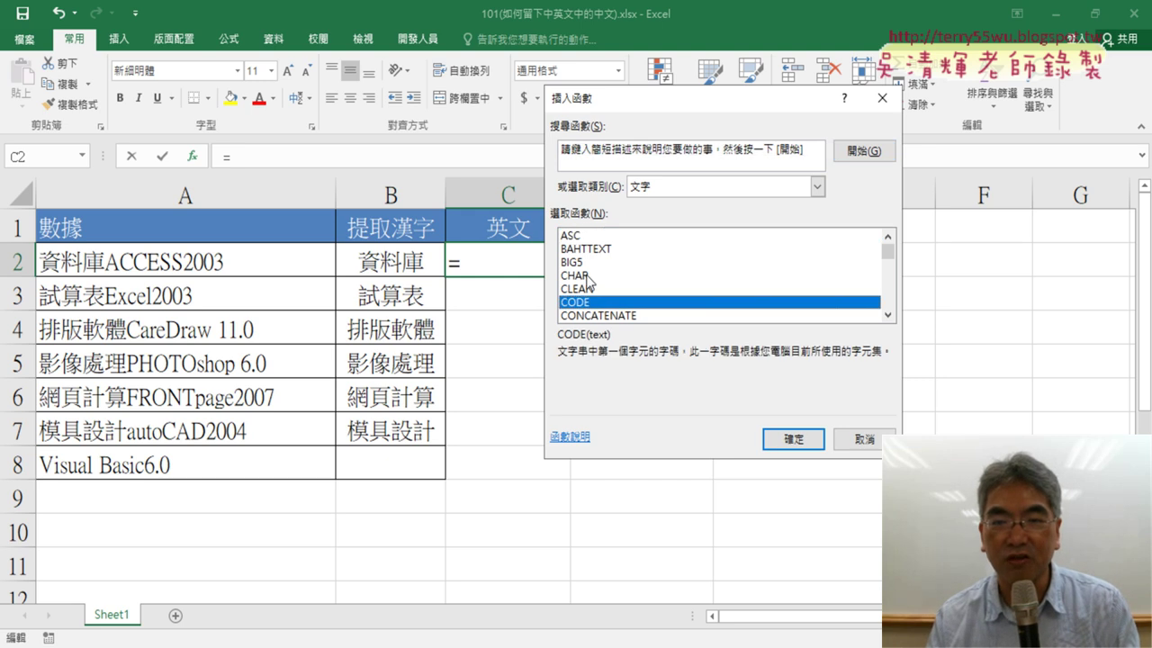
left_click(587, 276)
left_click(588, 304)
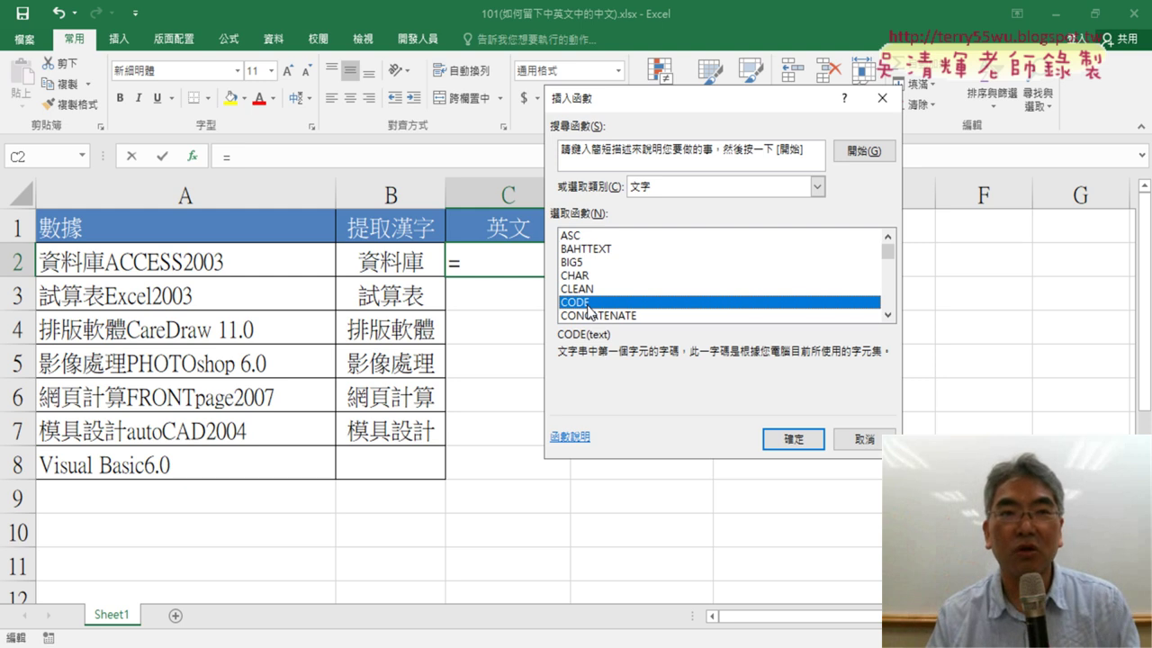
left_click(781, 440)
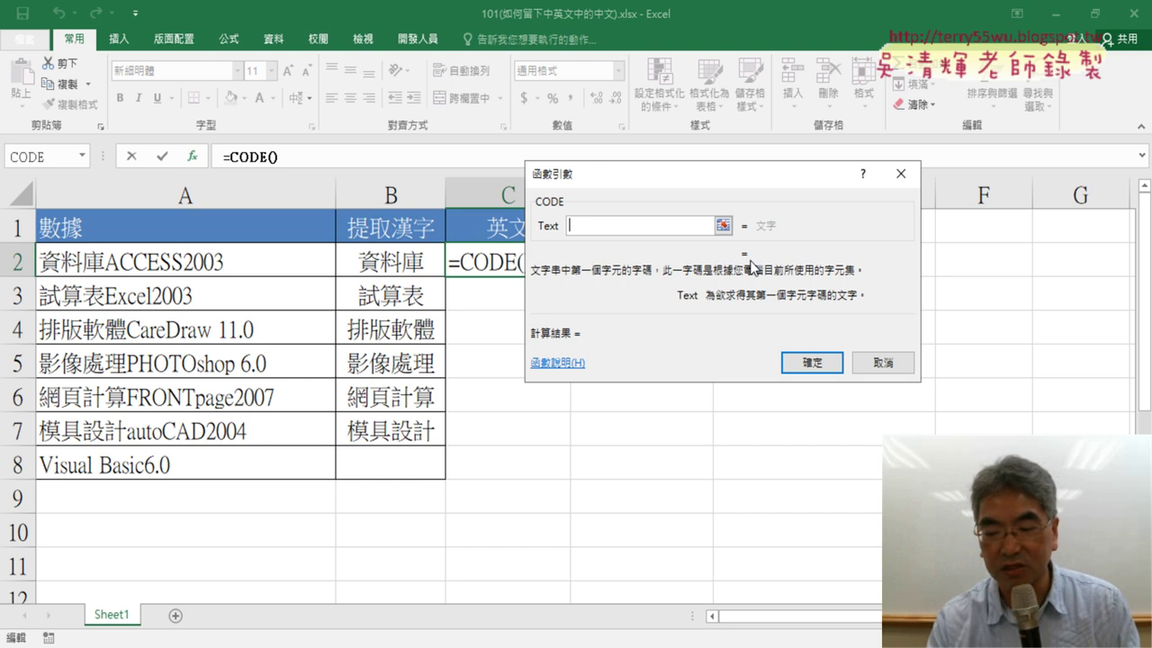
- Enter "A" as CODE's Text argument, giving 65 to match the ASCII table
type("65")
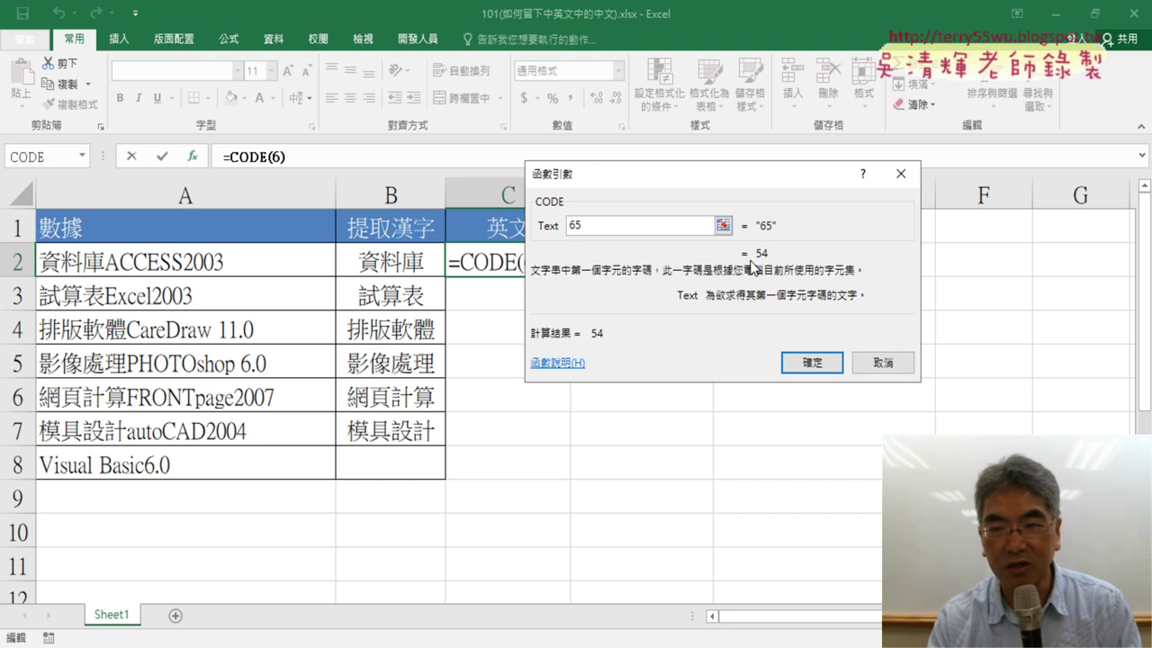
key("BackSpace")
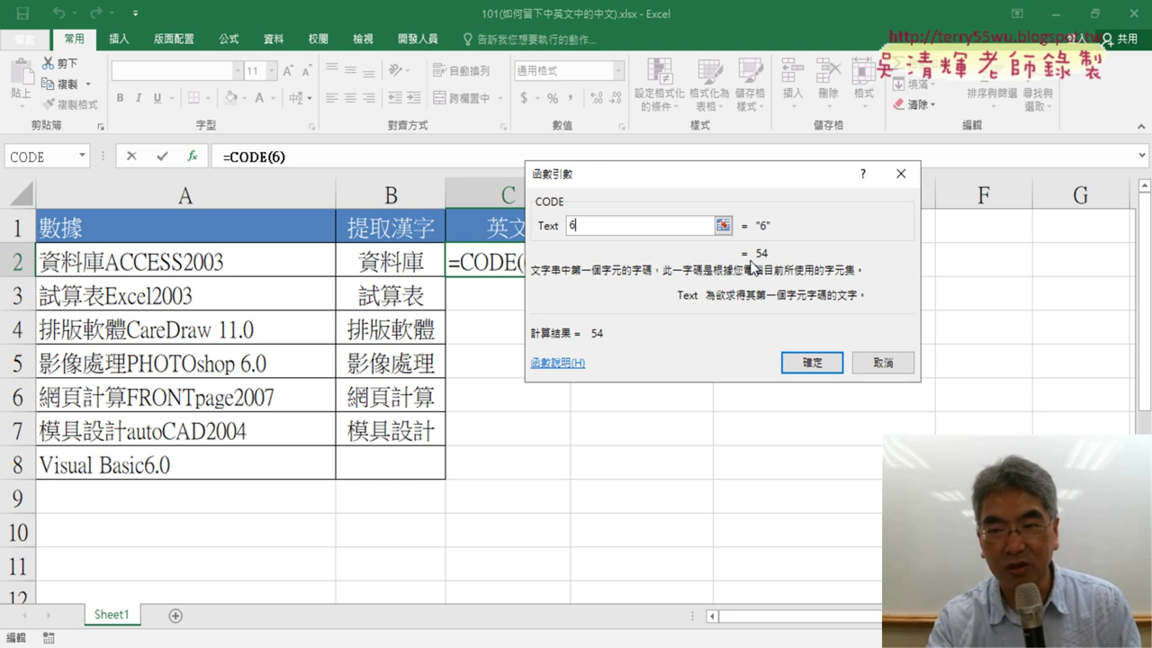
key("BackSpace")
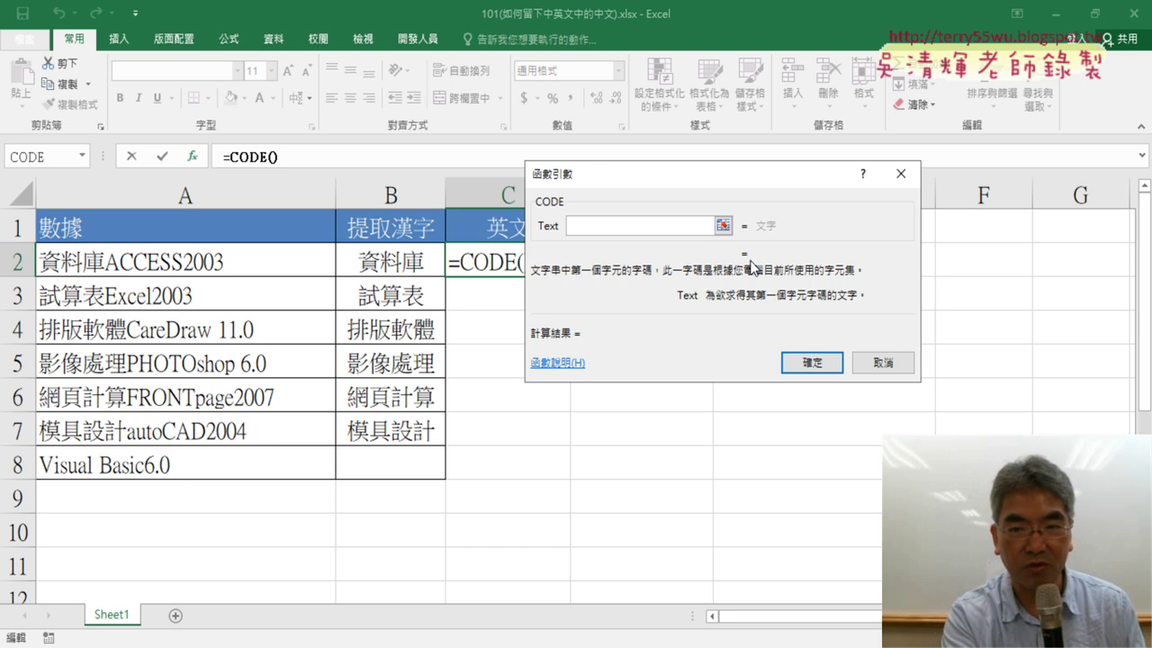
type("A")
key("BackSpace")
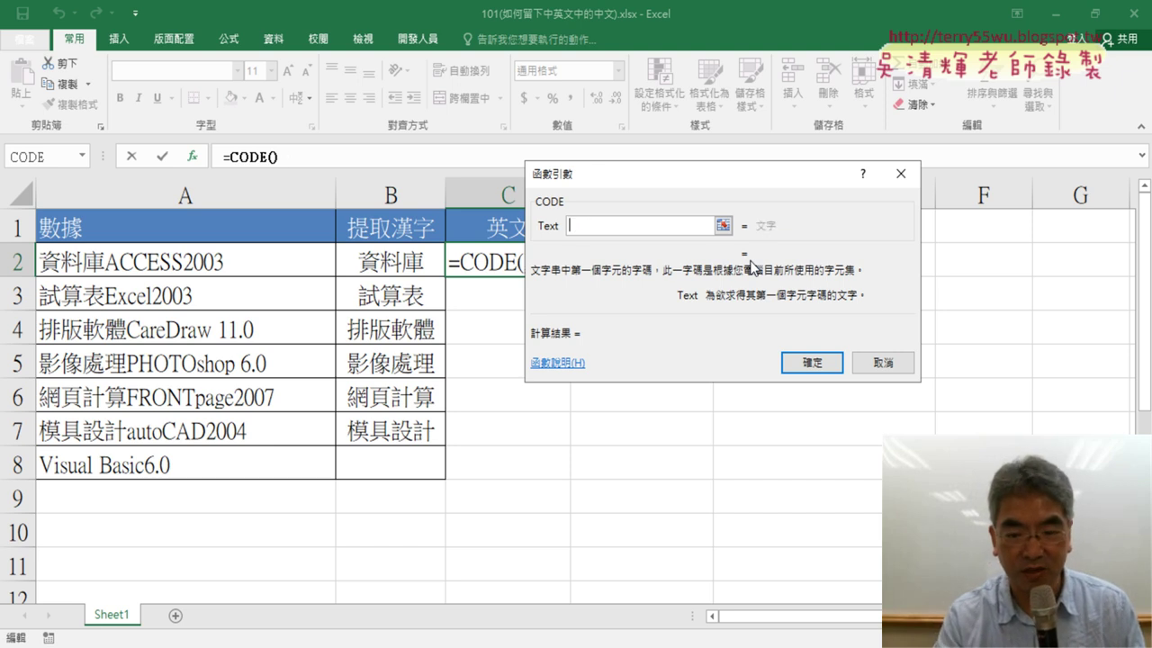
type("\"\"")
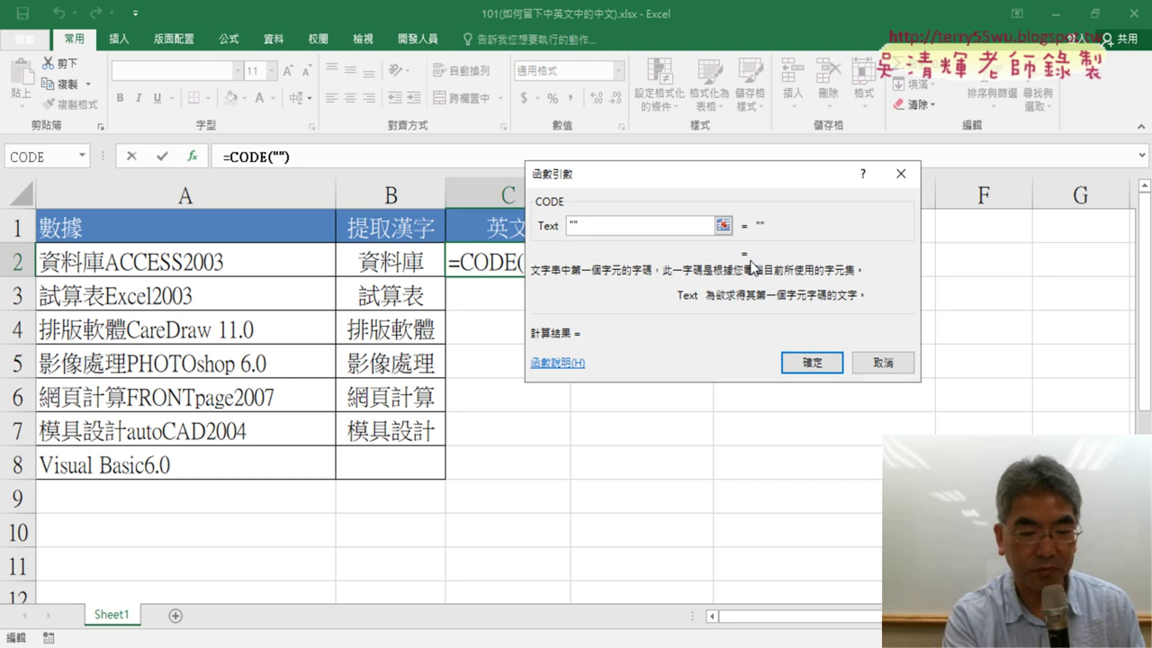
type("A")
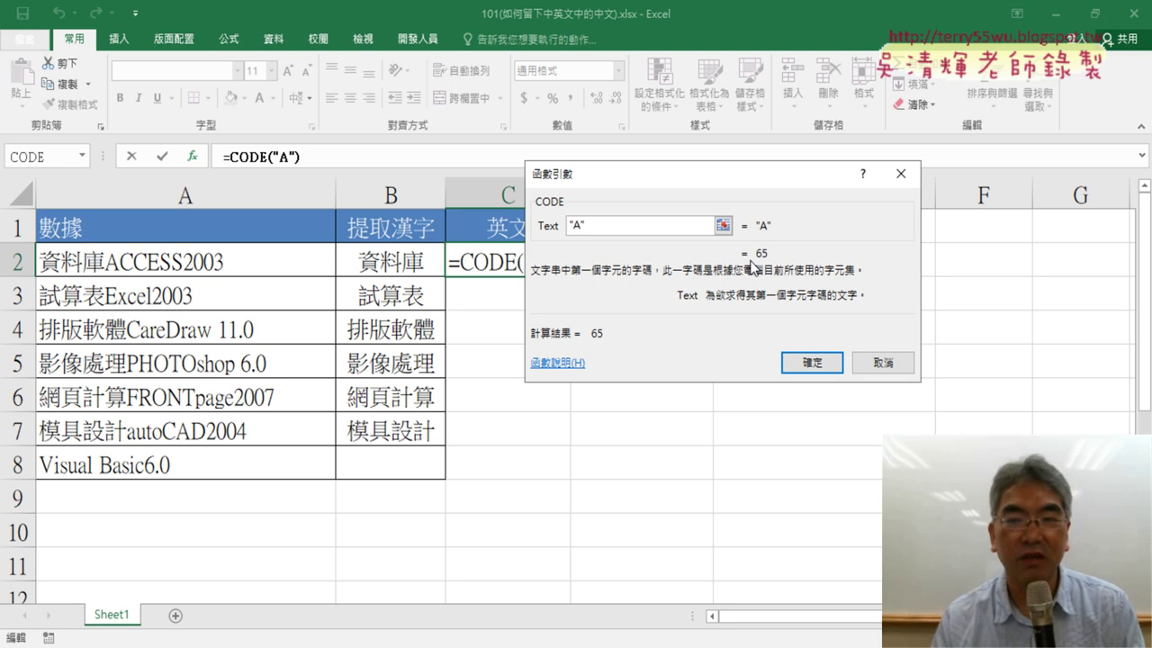
left_click_drag(754, 175, 920, 134)
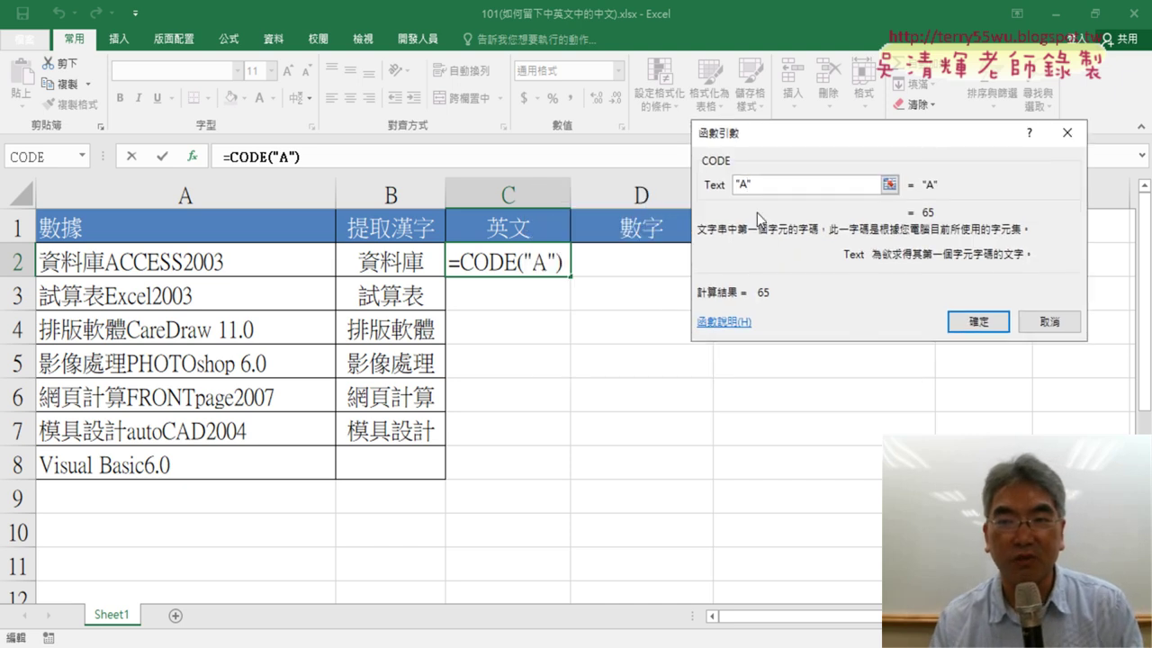
left_click_drag(750, 184, 700, 185)
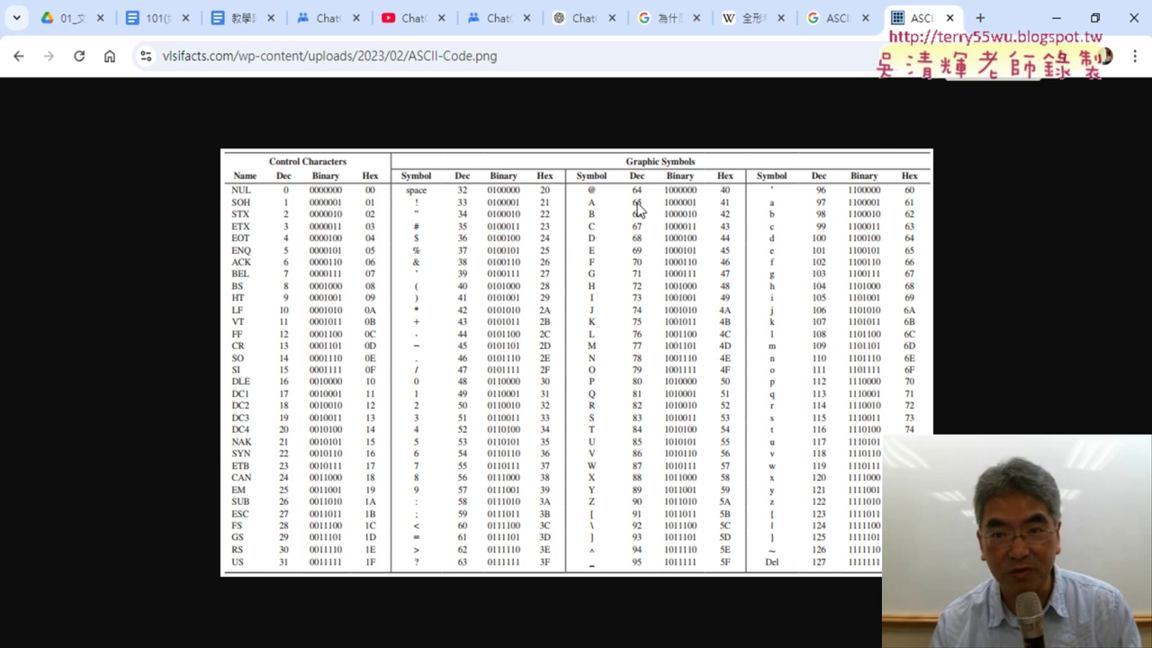
left_click(1056, 18)
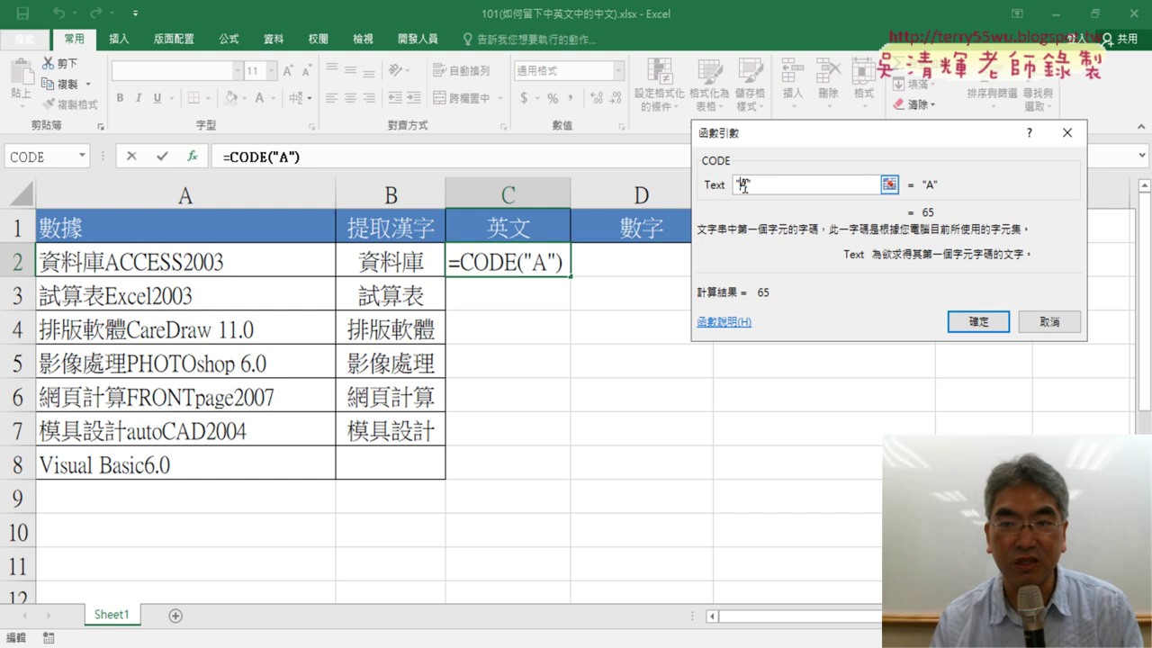
- Try CODE with "0", "9" and "資" (48, 57, 47338), then cancel the formula
type("0")
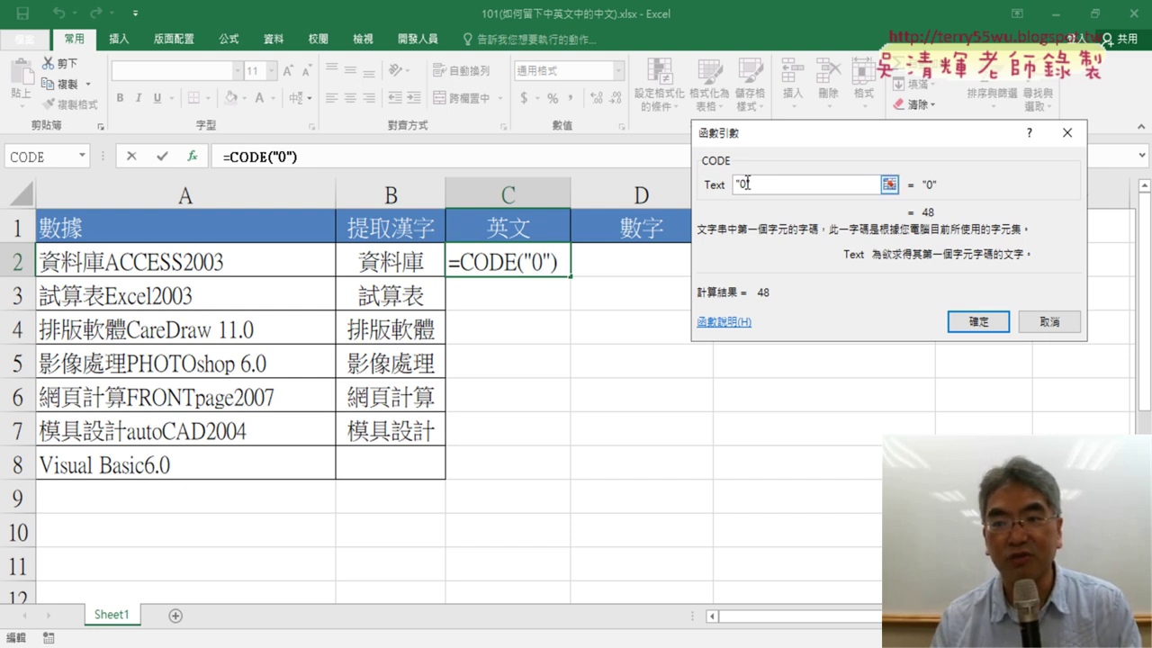
type("9")
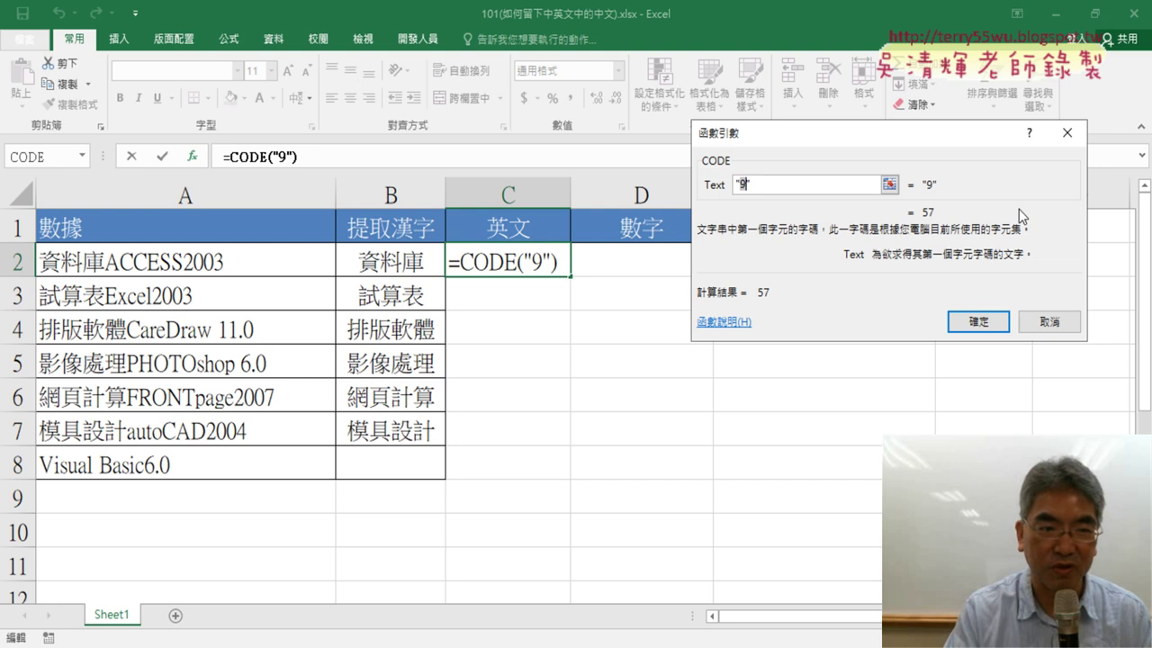
type("資")
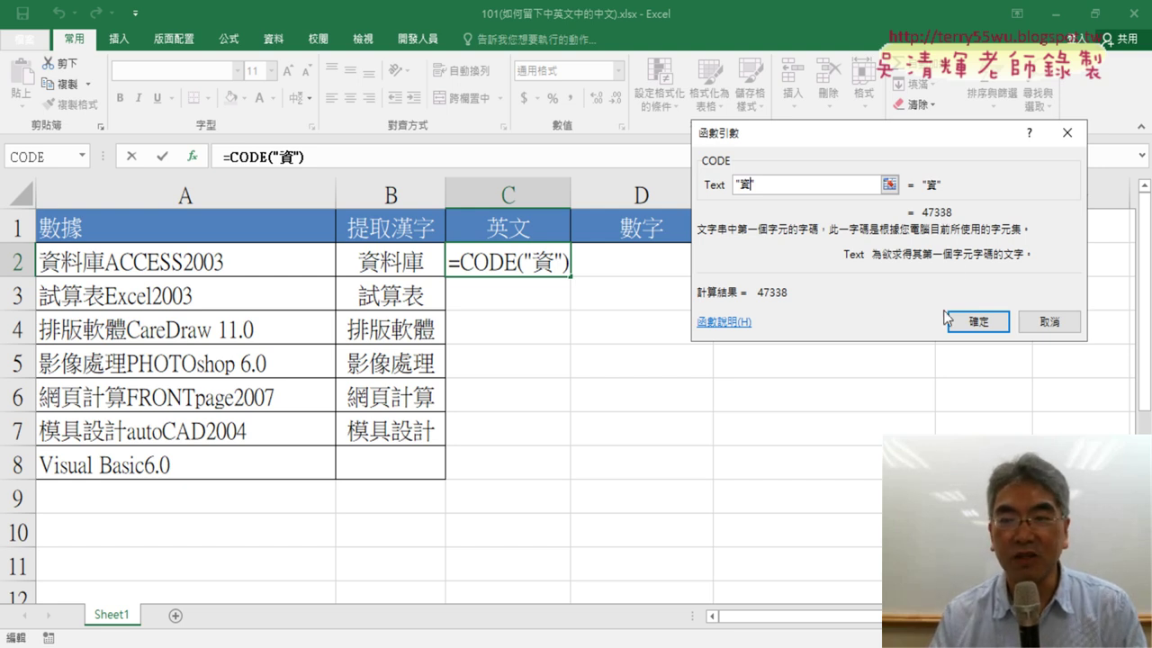
left_click(1057, 328)
- Insert CHAR in C2 with Number 65, change it to 48, and check against the ASCII table
left_click(202, 154)
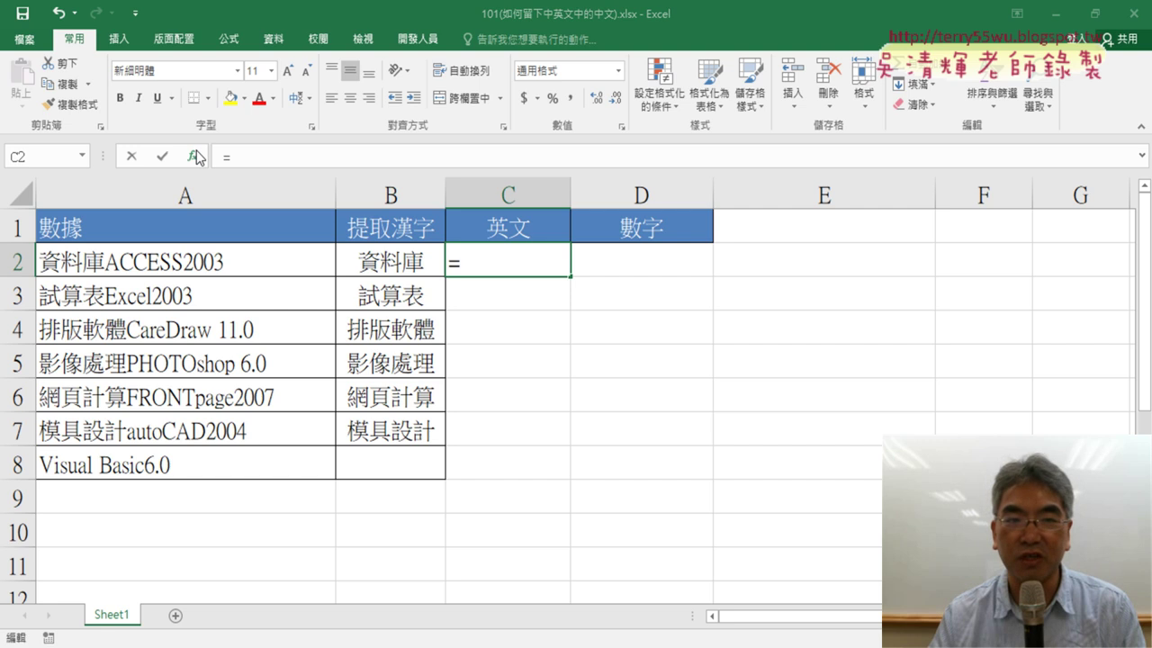
left_click(761, 235)
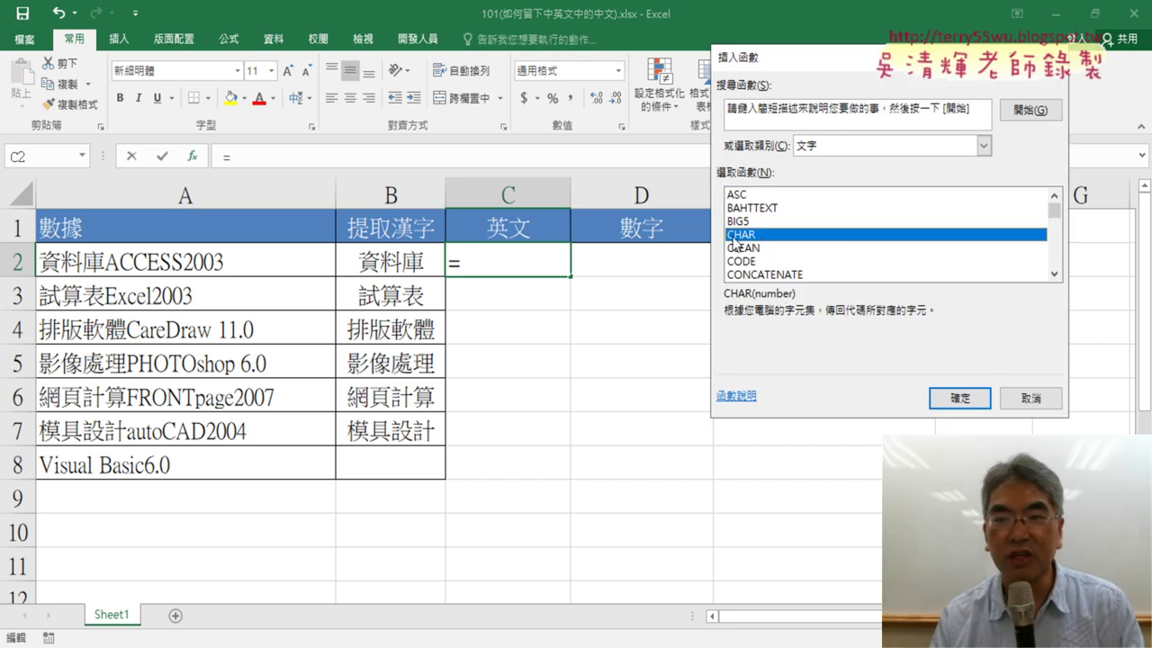
left_click(956, 401)
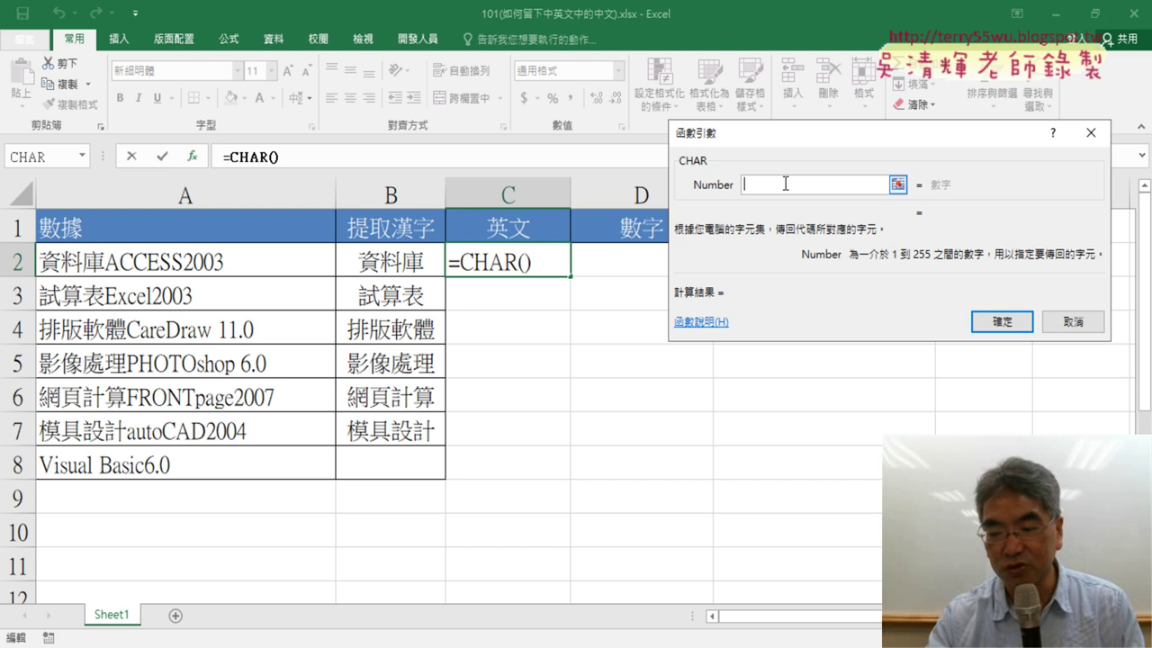
type("65")
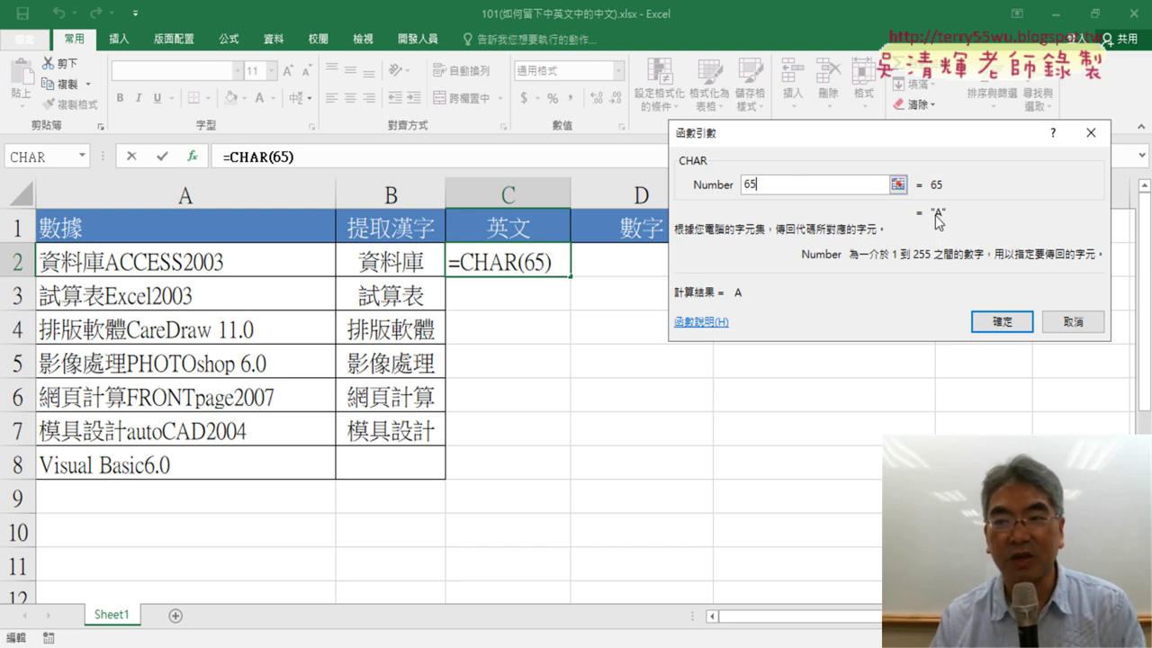
left_click_drag(771, 185, 699, 189)
left_click(699, 187)
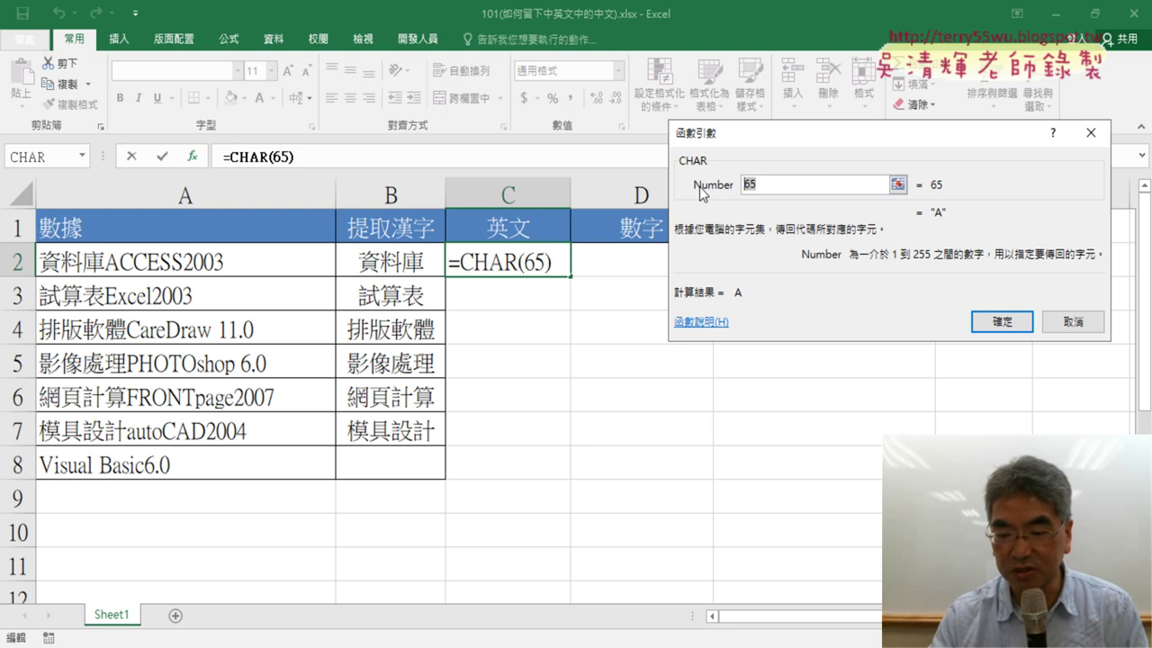
type("48")
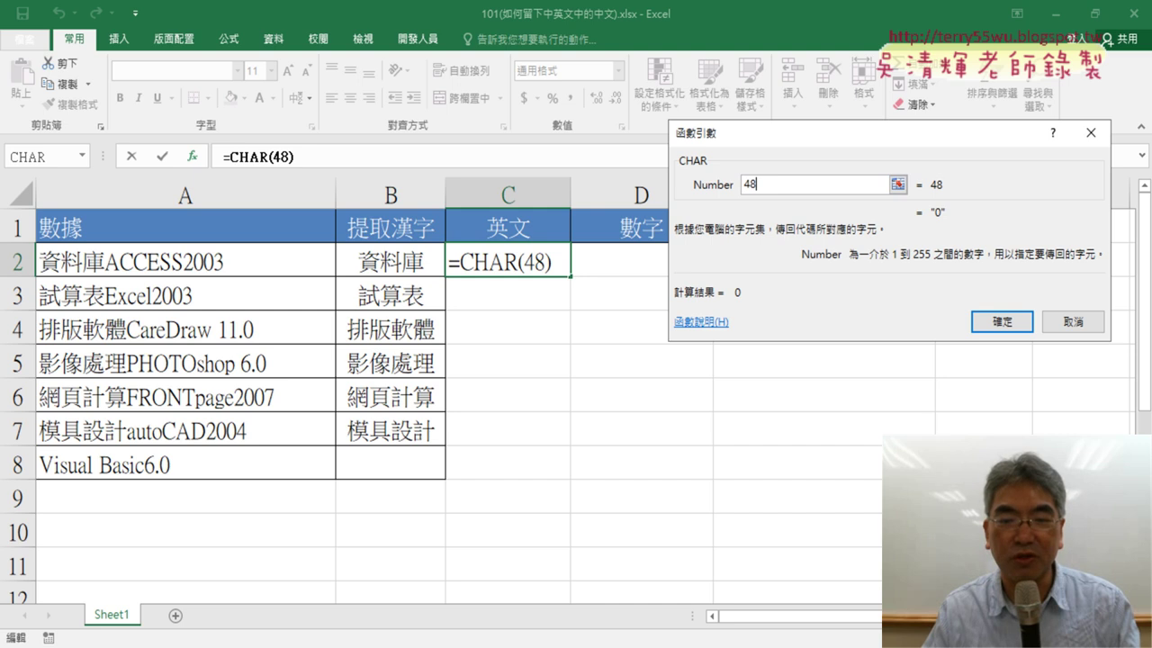
left_click(598, 594)
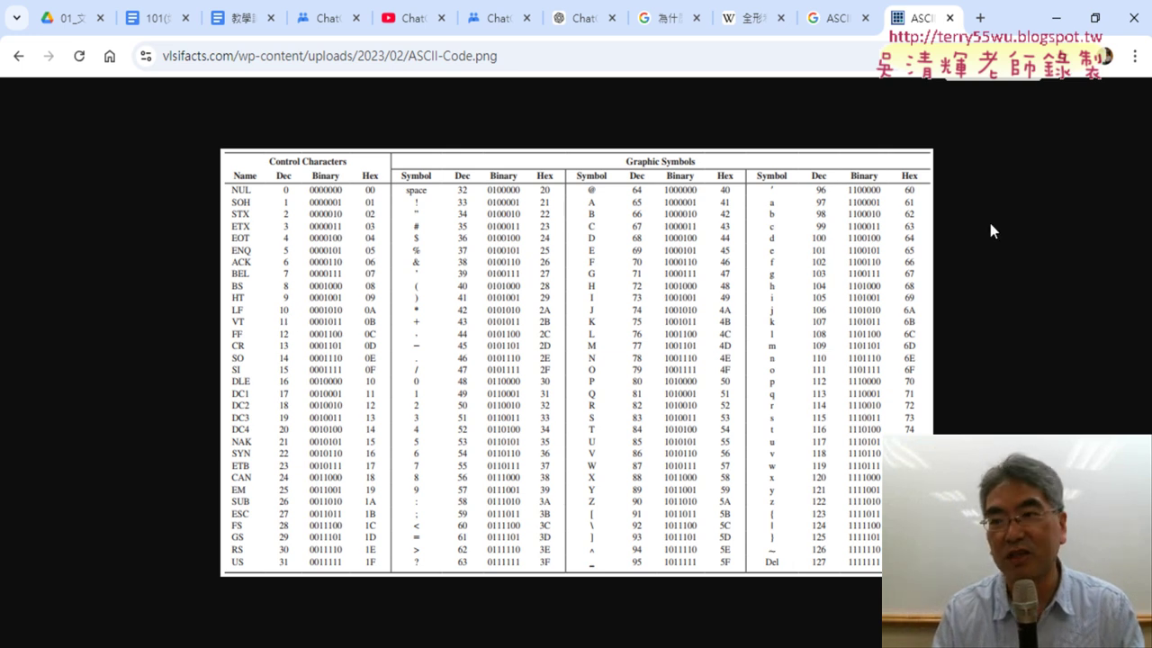
left_click(1058, 25)
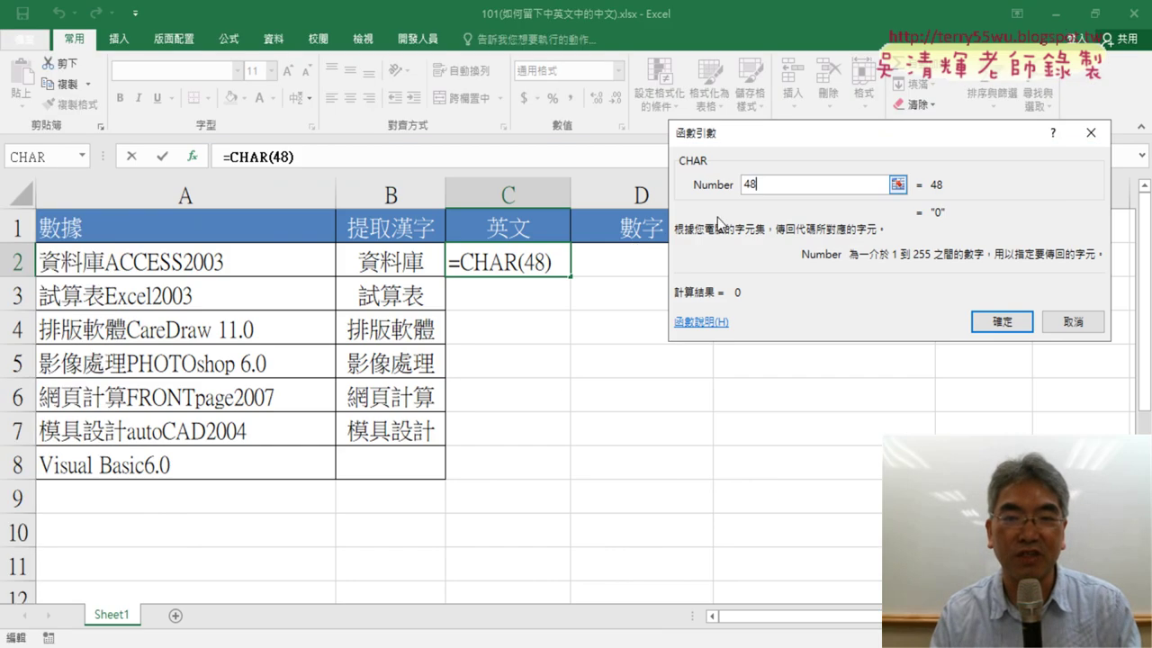
- Discard the CHAR formula, review CODE and CHAR descriptions, cancel, and return to empty C2
left_click(1067, 328)
left_click(192, 156)
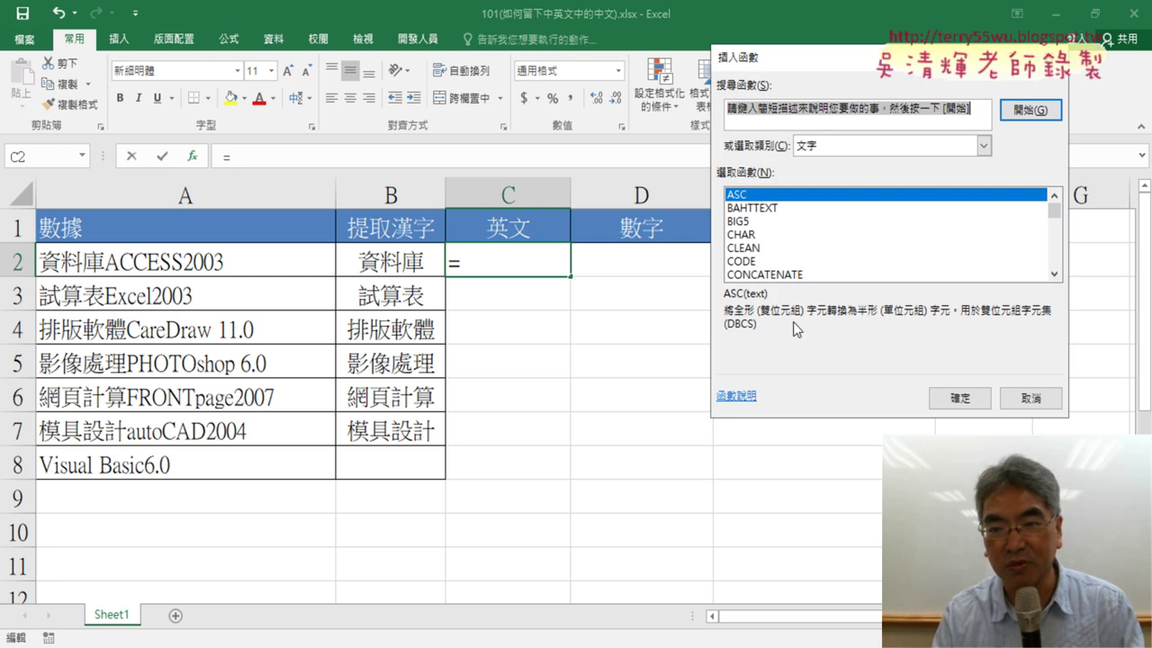
left_click(754, 262)
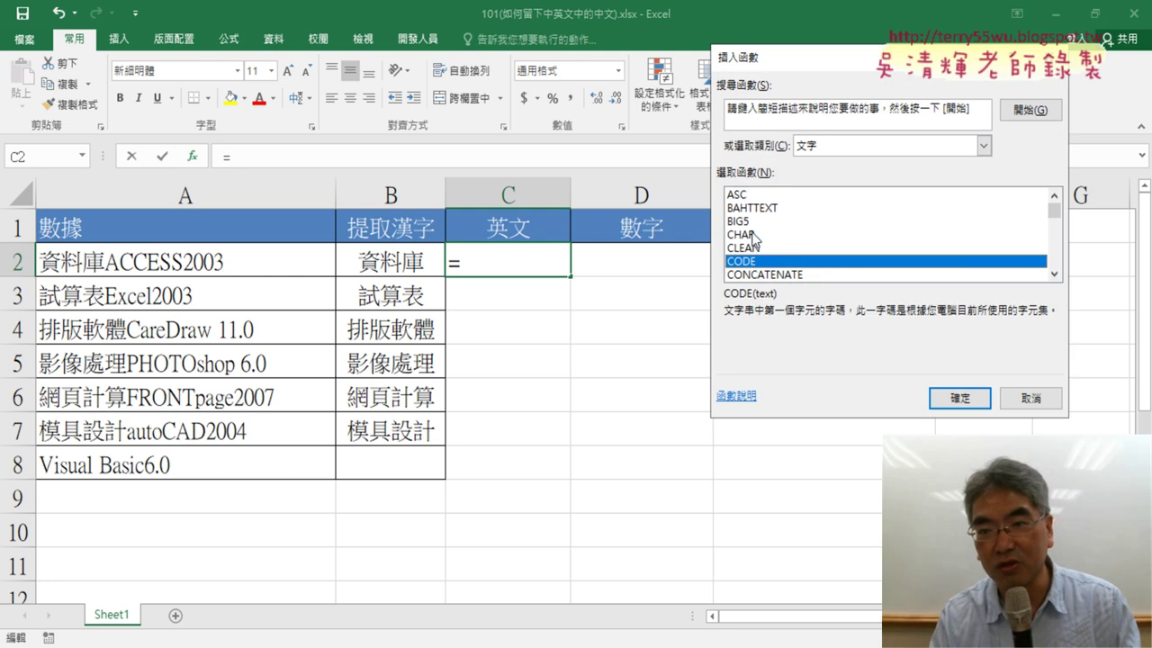
left_click(754, 235)
left_click(749, 262)
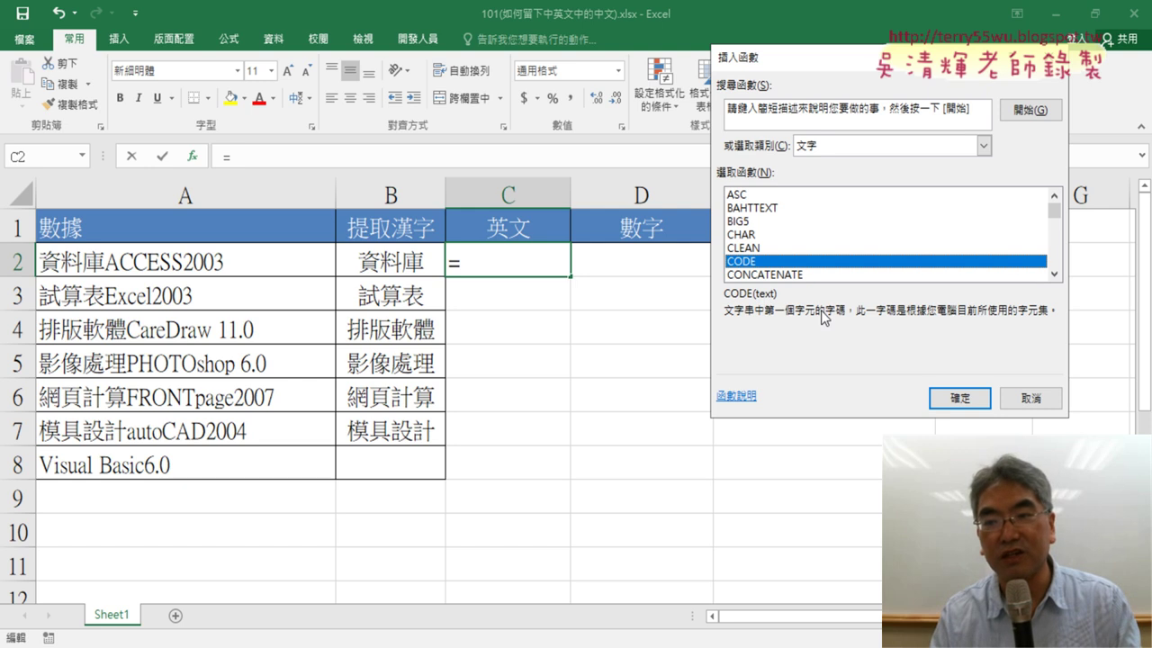
left_click(746, 234)
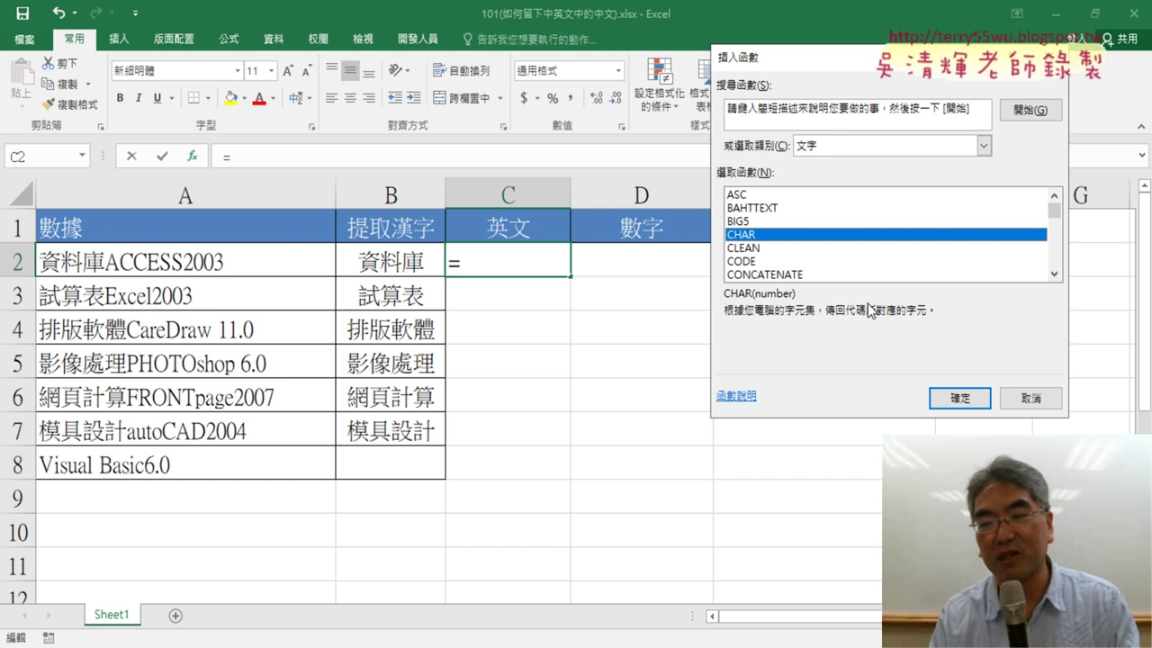
left_click(1042, 401)
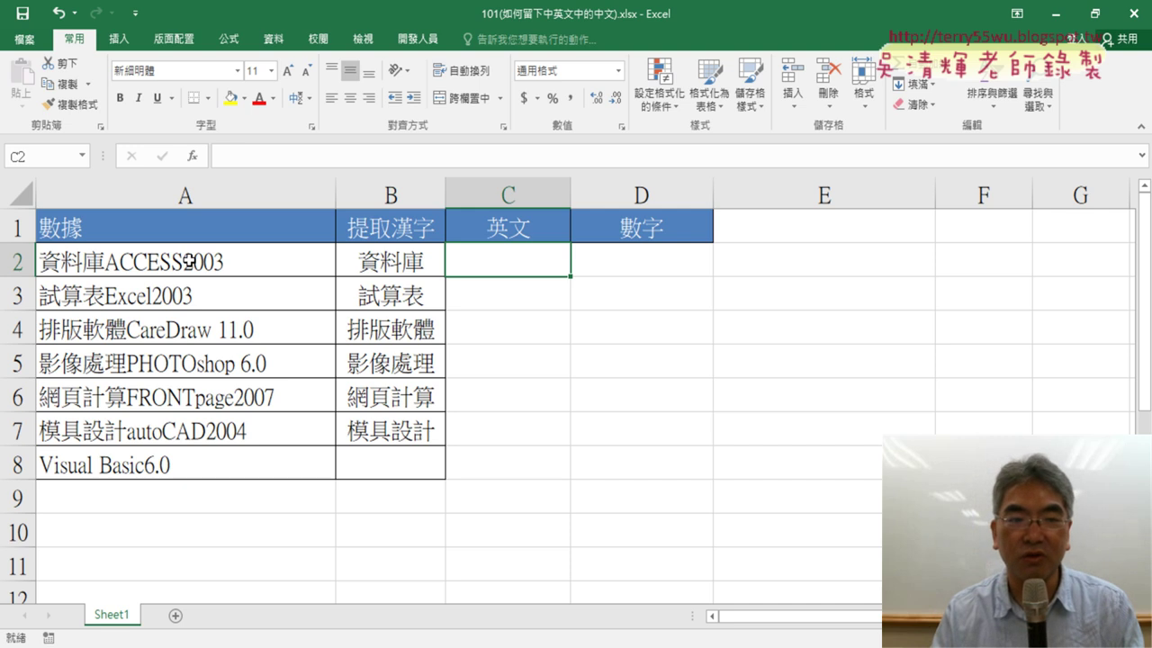
left_click_drag(189, 260, 180, 466)
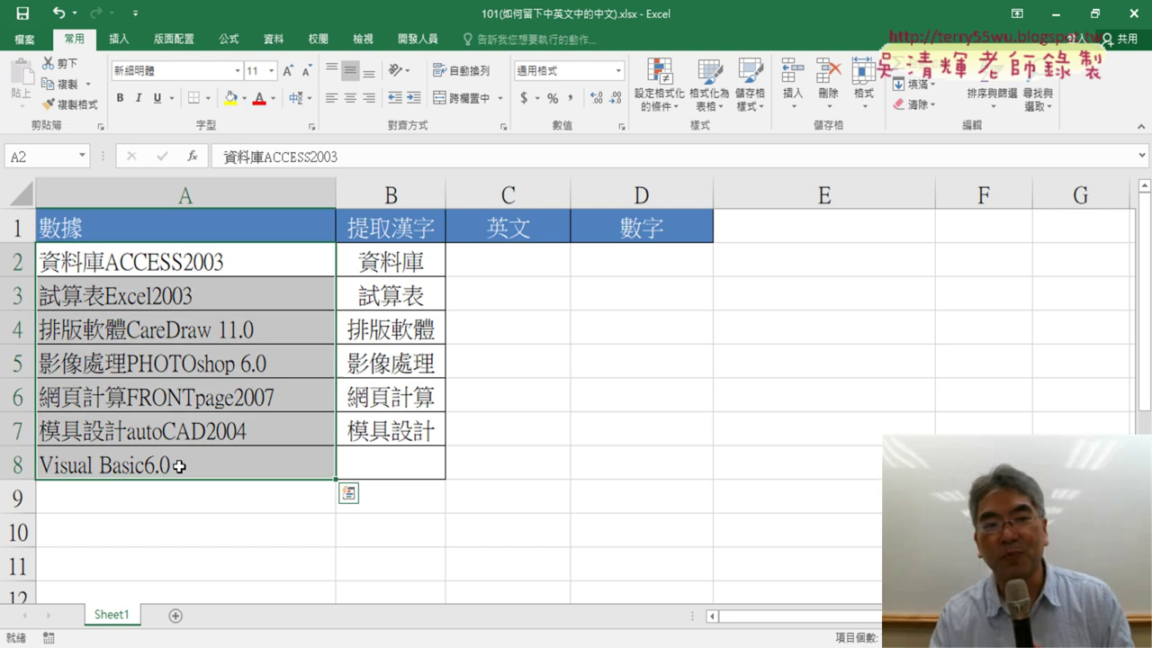
left_click(500, 261)
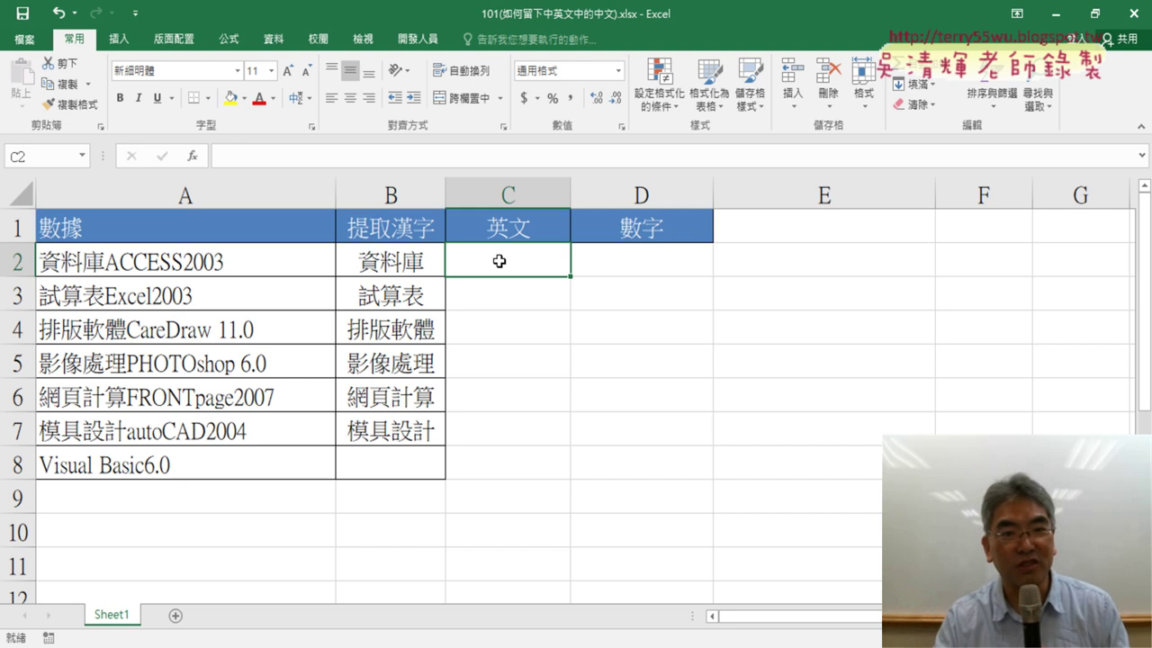
- Cancel the Insert Function dialog for C2 and bring up the ASCII code chart in Chrome
left_click(193, 157)
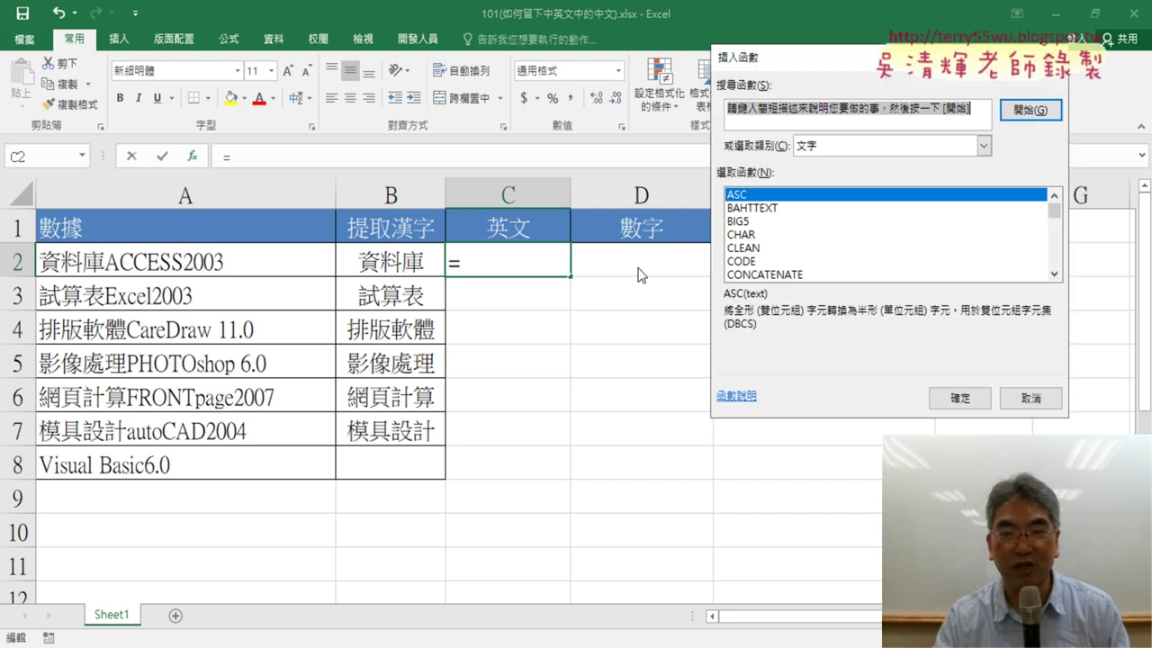
left_click(767, 262)
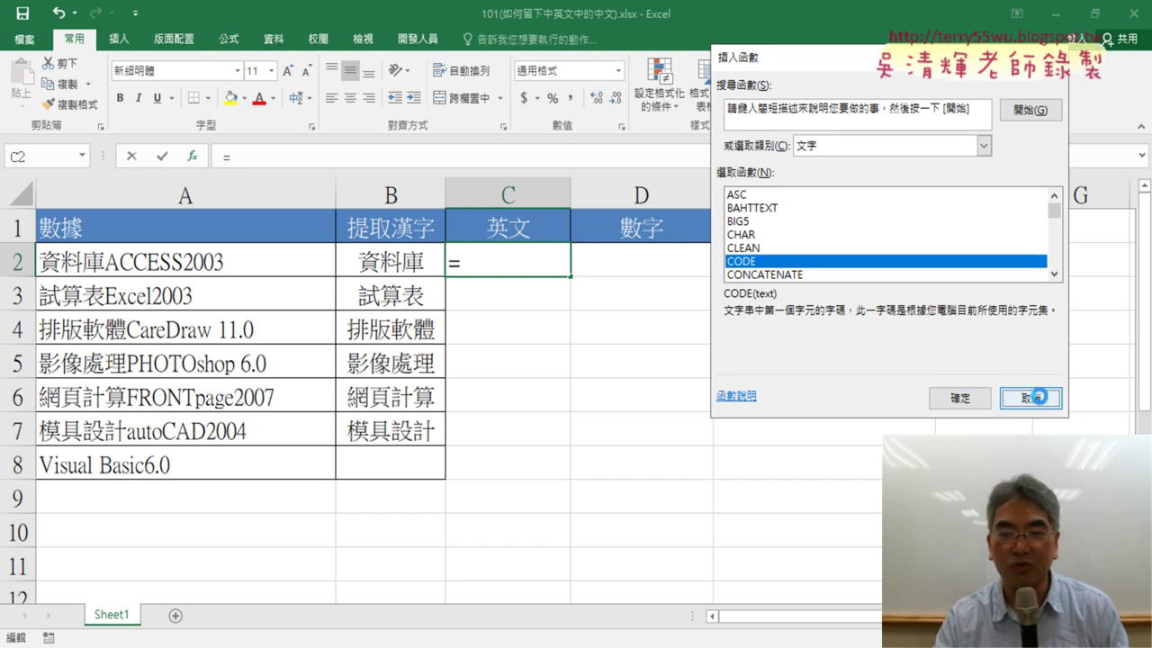
left_click(1030, 398)
key("alt+Tab")
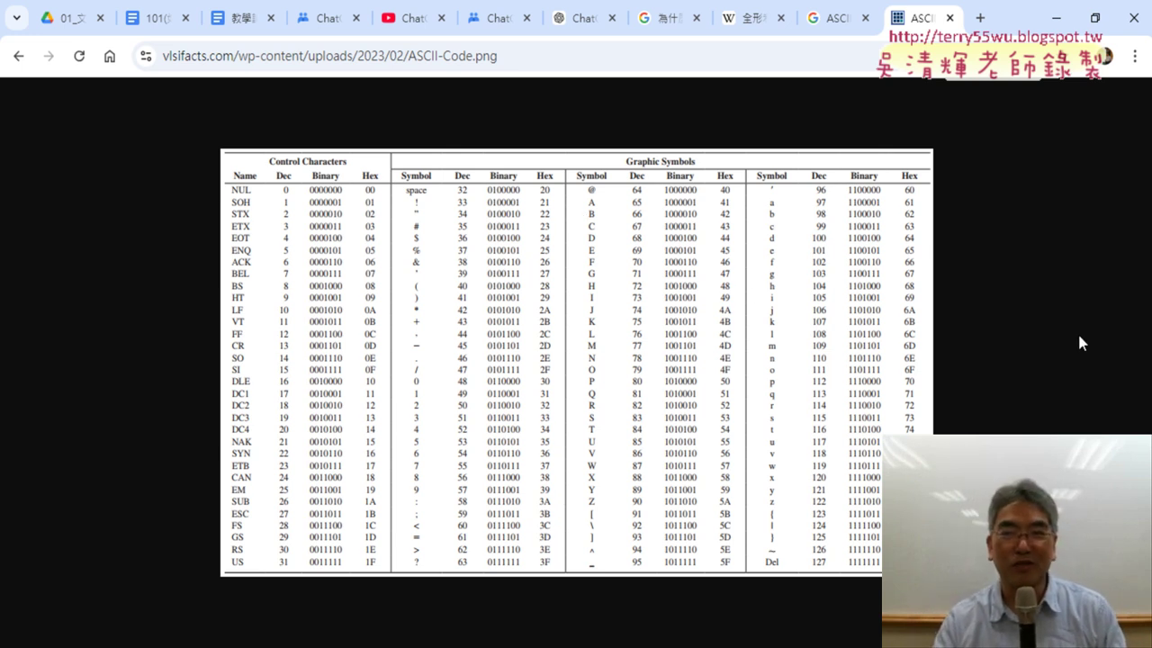
- Close the ASCII chart tab and start a new empty ChatGPT chat
left_click(950, 18)
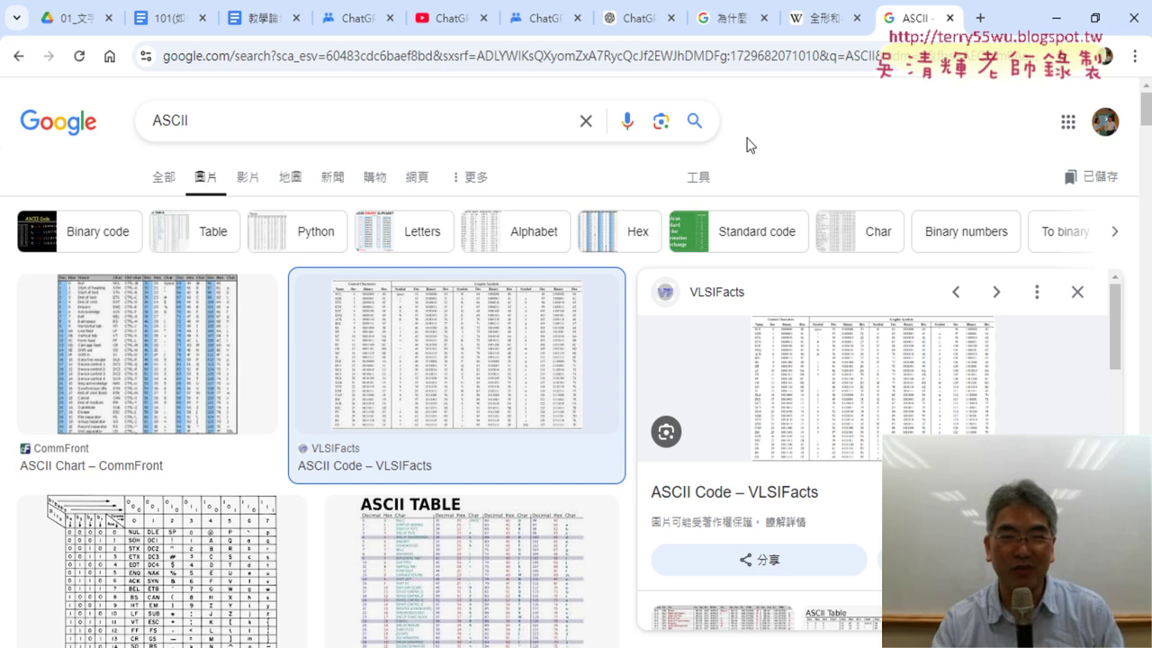
left_click(630, 26)
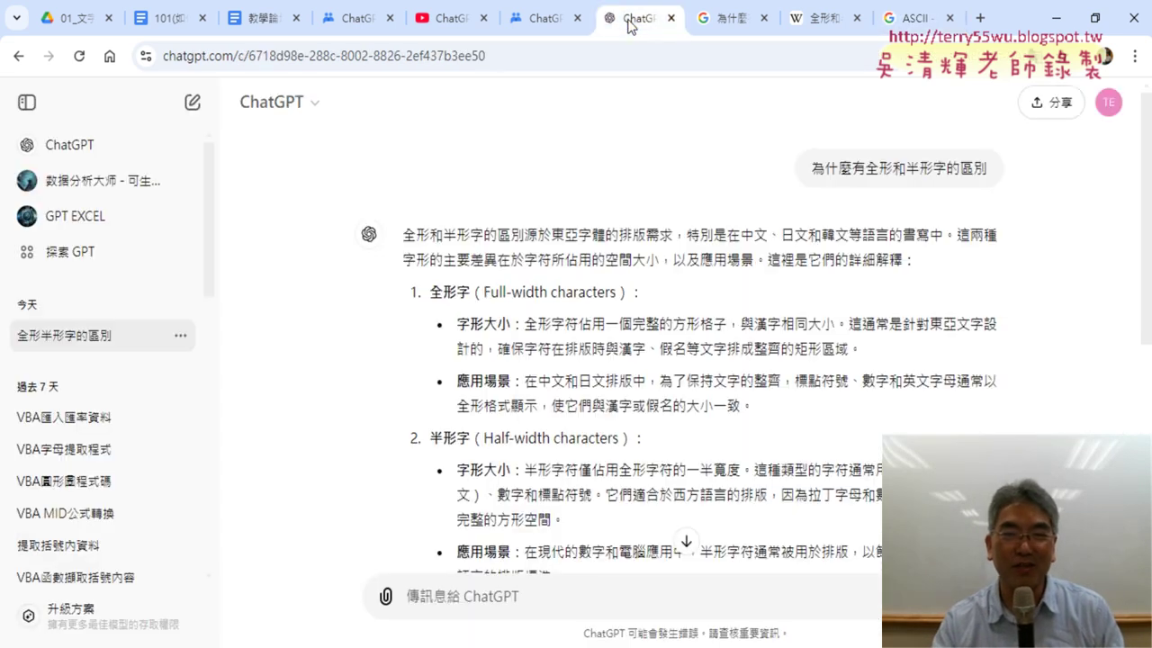
left_click(195, 103)
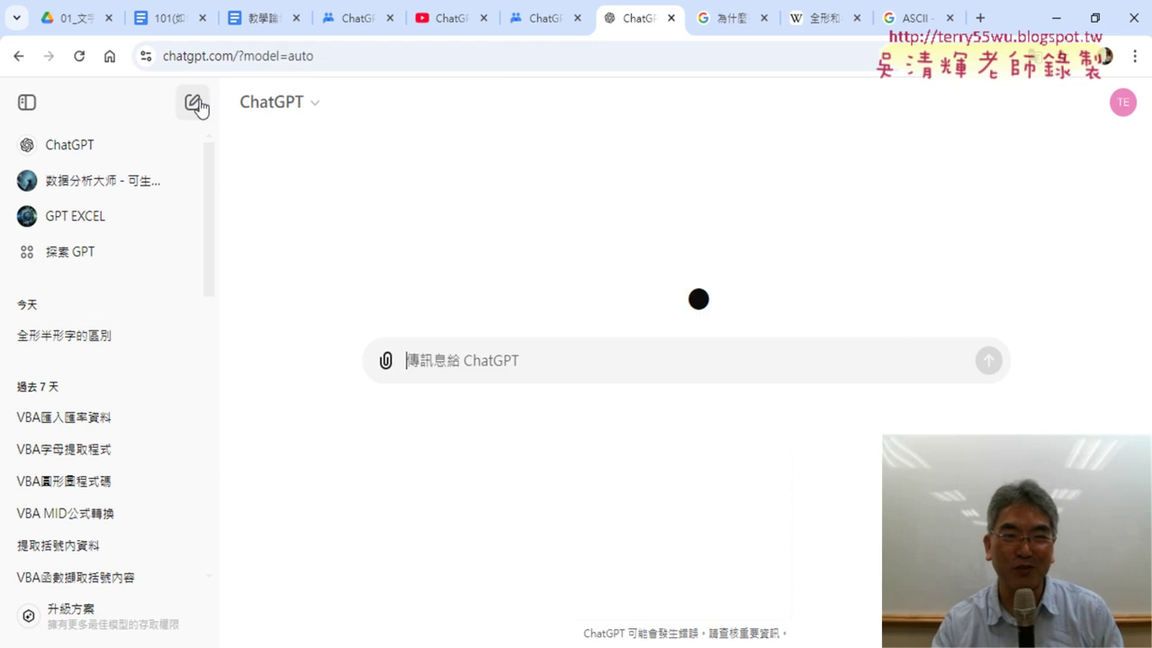
- Return to the Google Docs lesson and scroll to the question about extracting English from A2
left_click(175, 23)
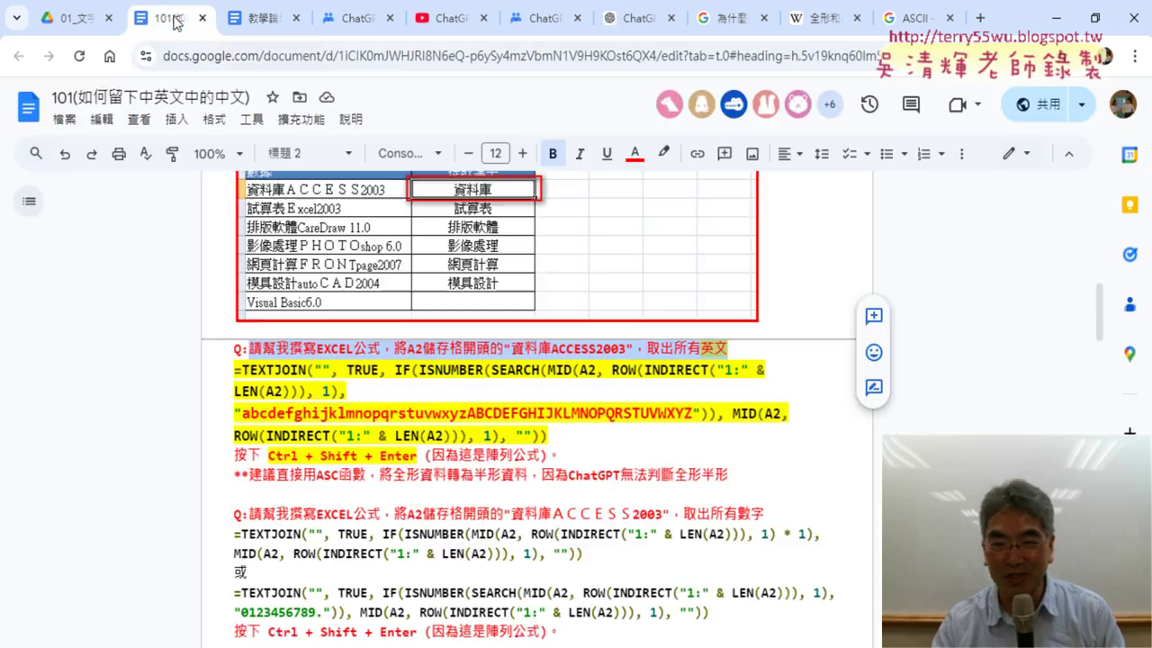
scroll(807, 401, "up", 1)
scroll(807, 402, "up", 2)
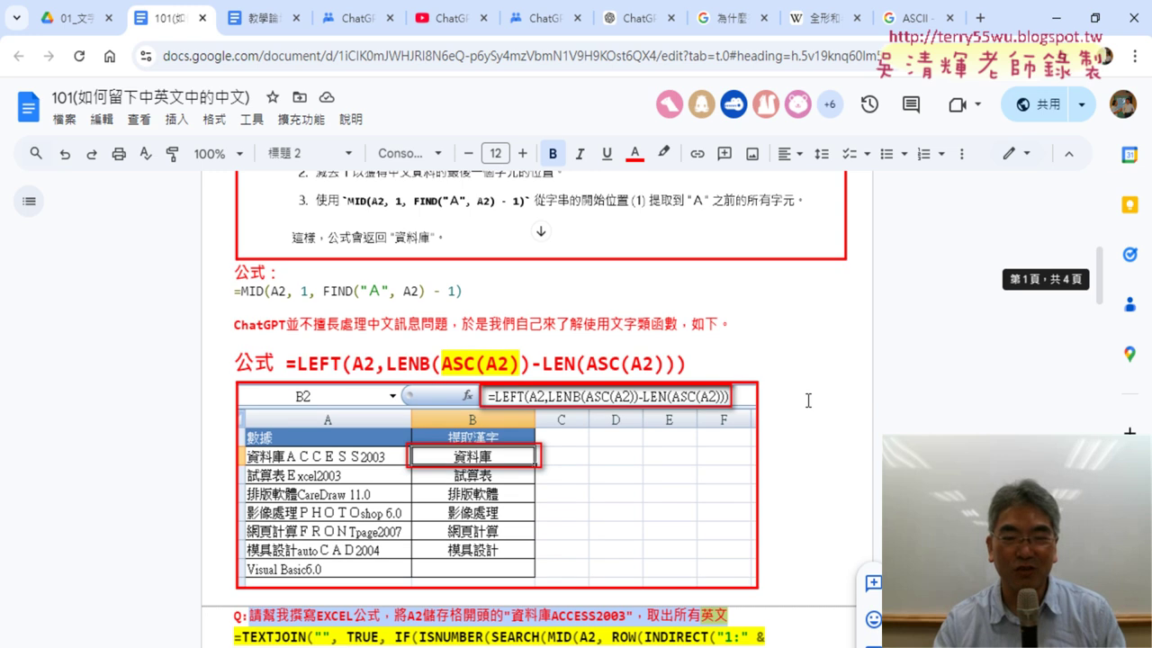
scroll(807, 399, "down", 3)
scroll(808, 402, "down", 1)
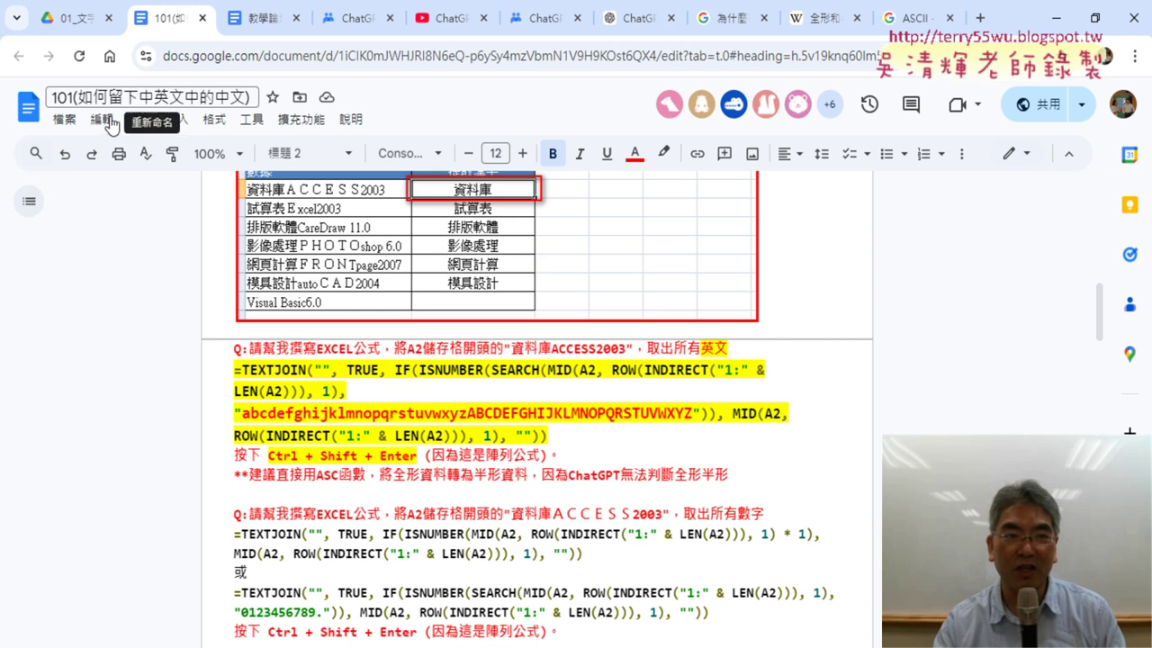
left_click(75, 13)
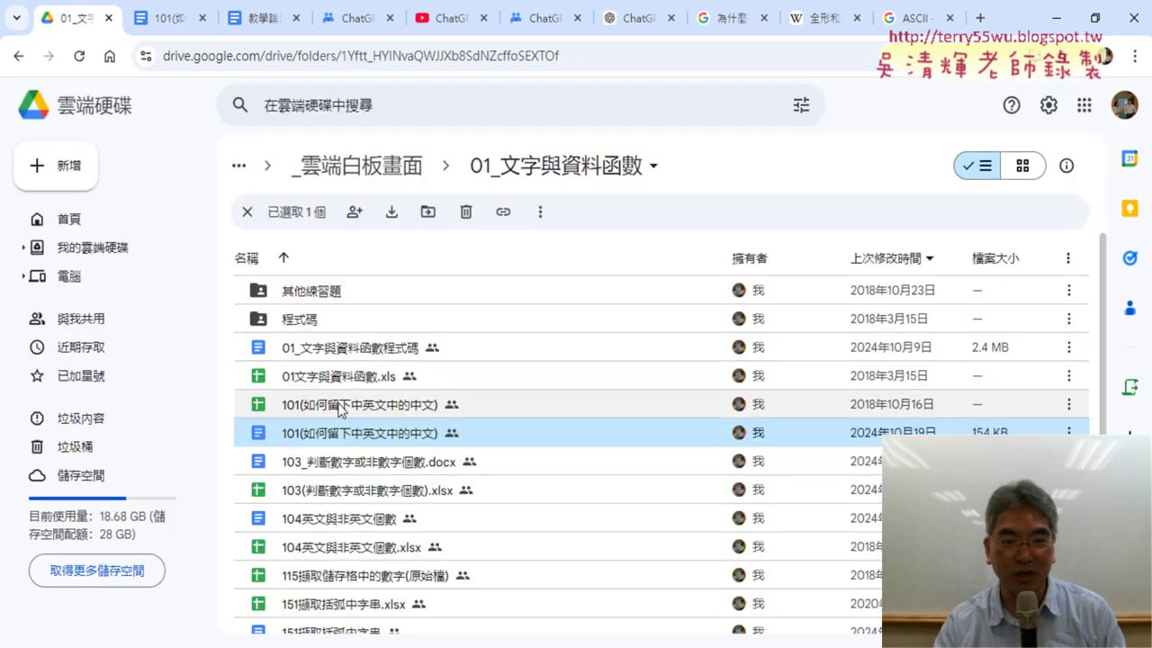
left_click(167, 19)
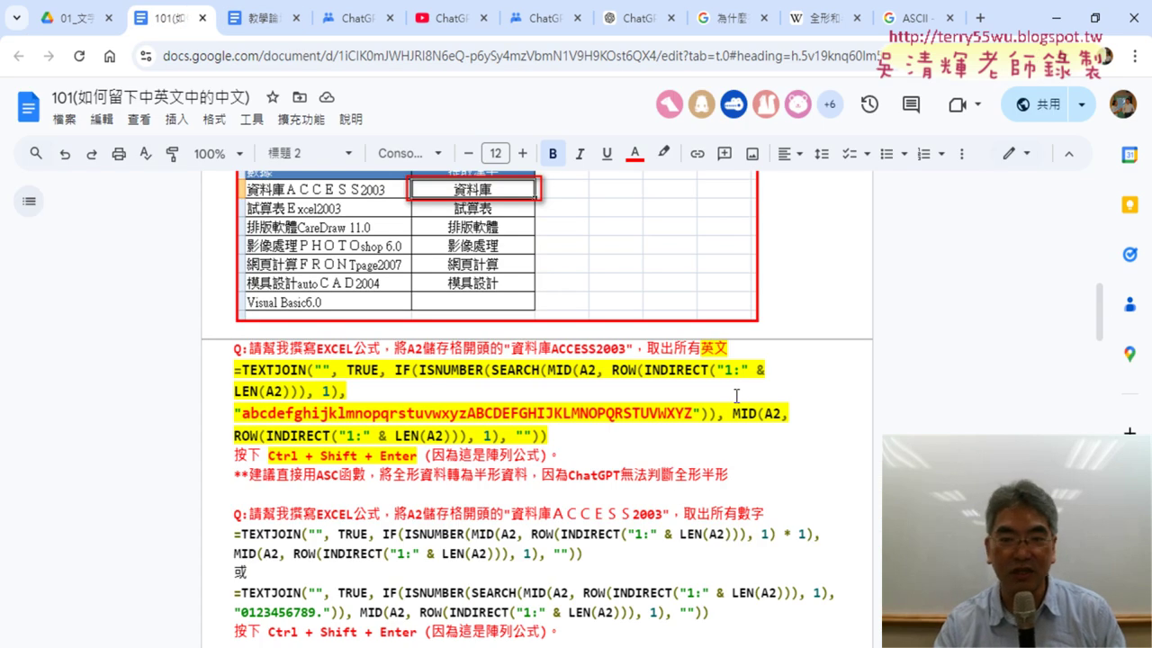
scroll(630, 297, "down", 1)
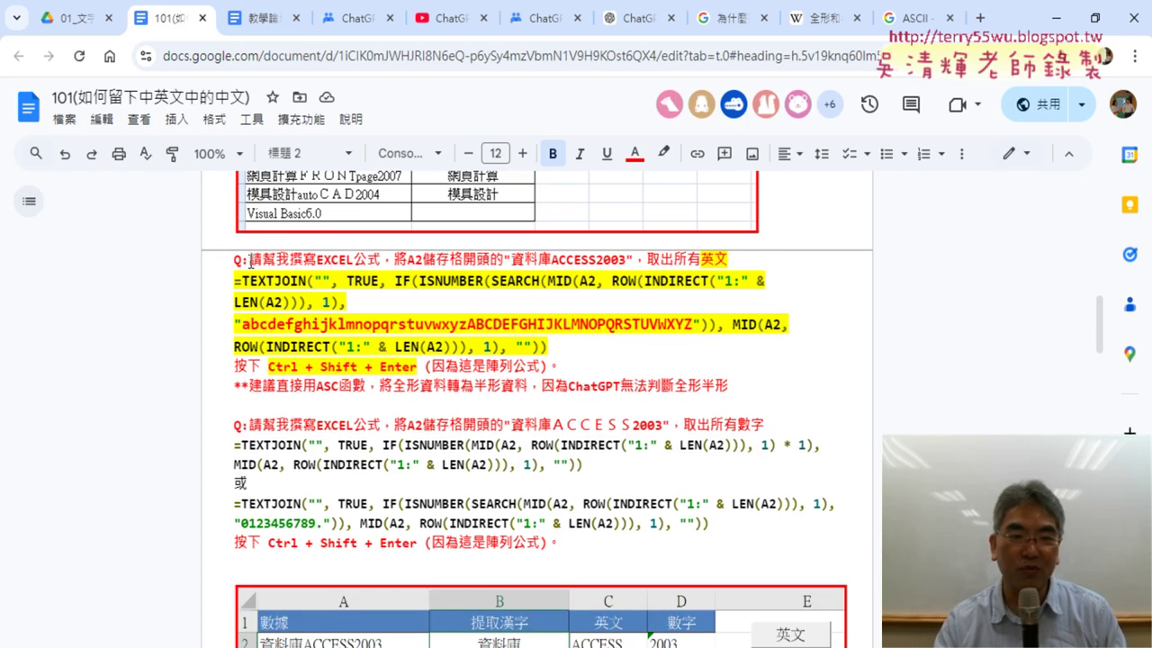
- Highlight the request, the A2 reference and the sample string, and check A2's value in Excel
left_click_drag(251, 259, 378, 262)
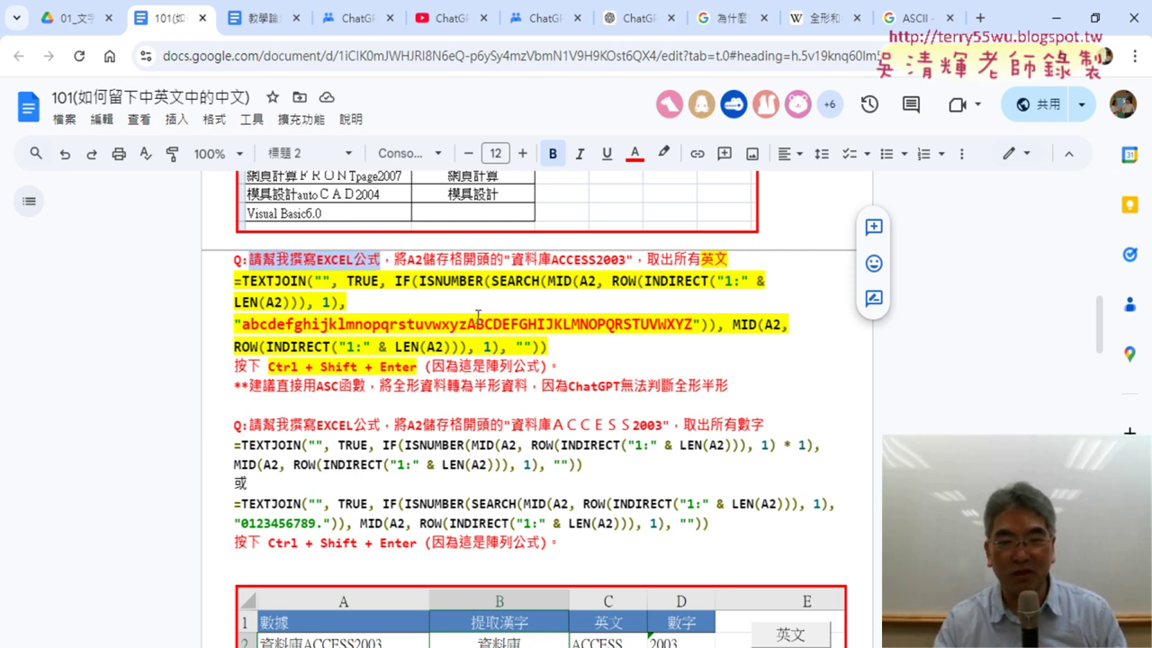
double_click(415, 260)
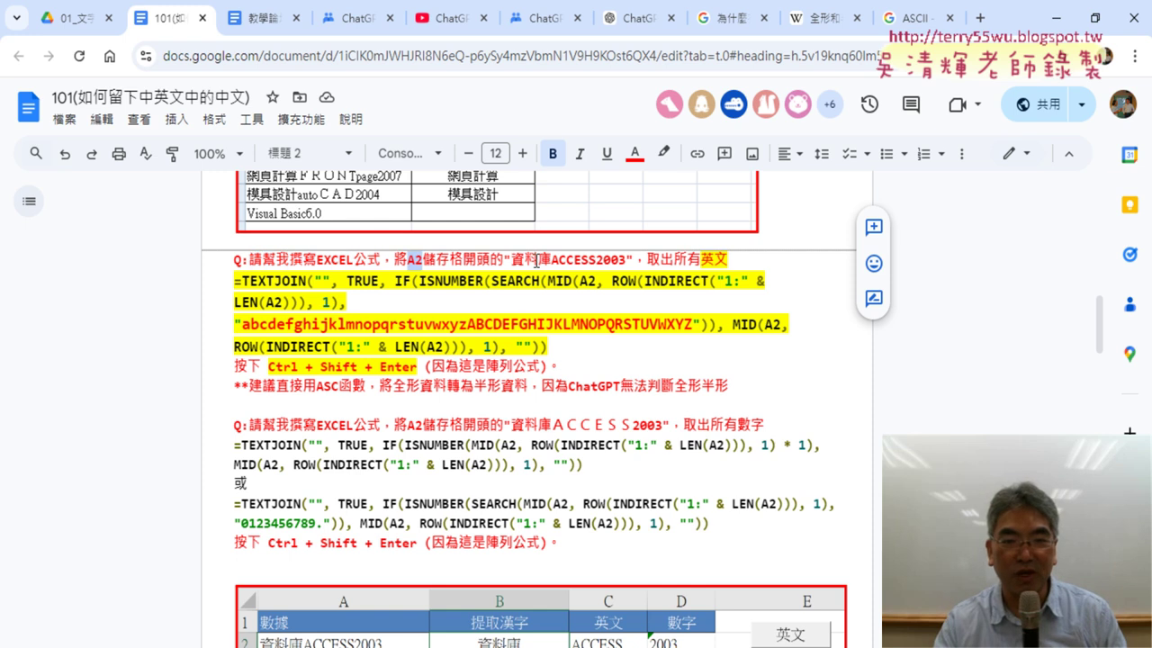
left_click_drag(512, 260, 620, 260)
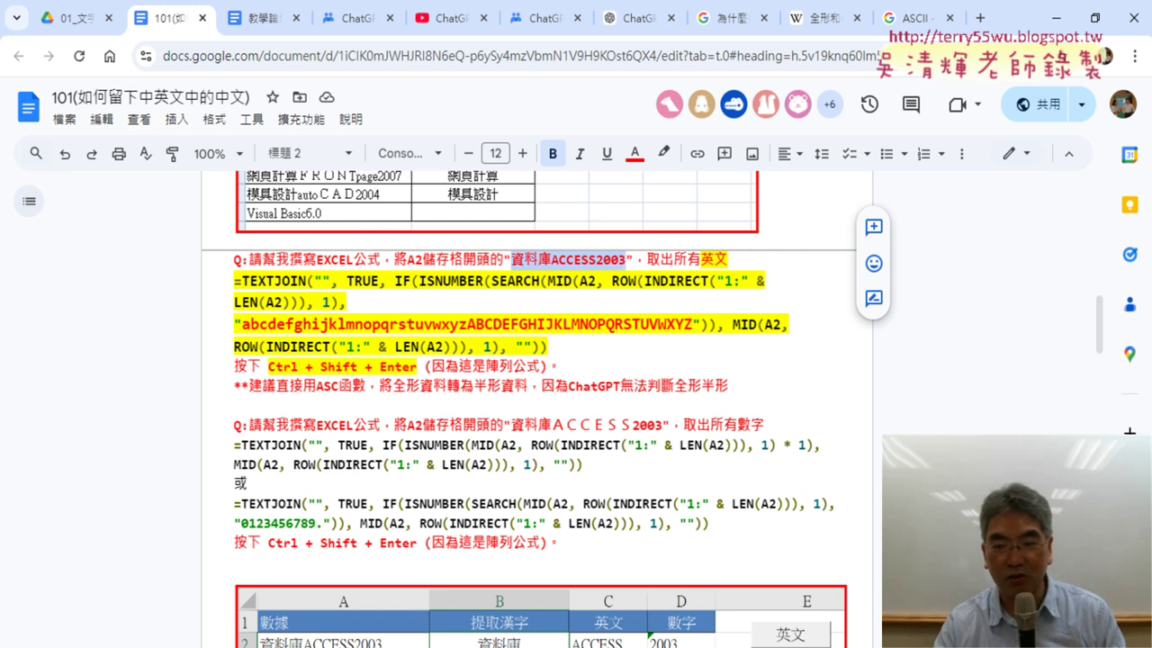
key("alt+Tab")
left_click(159, 257)
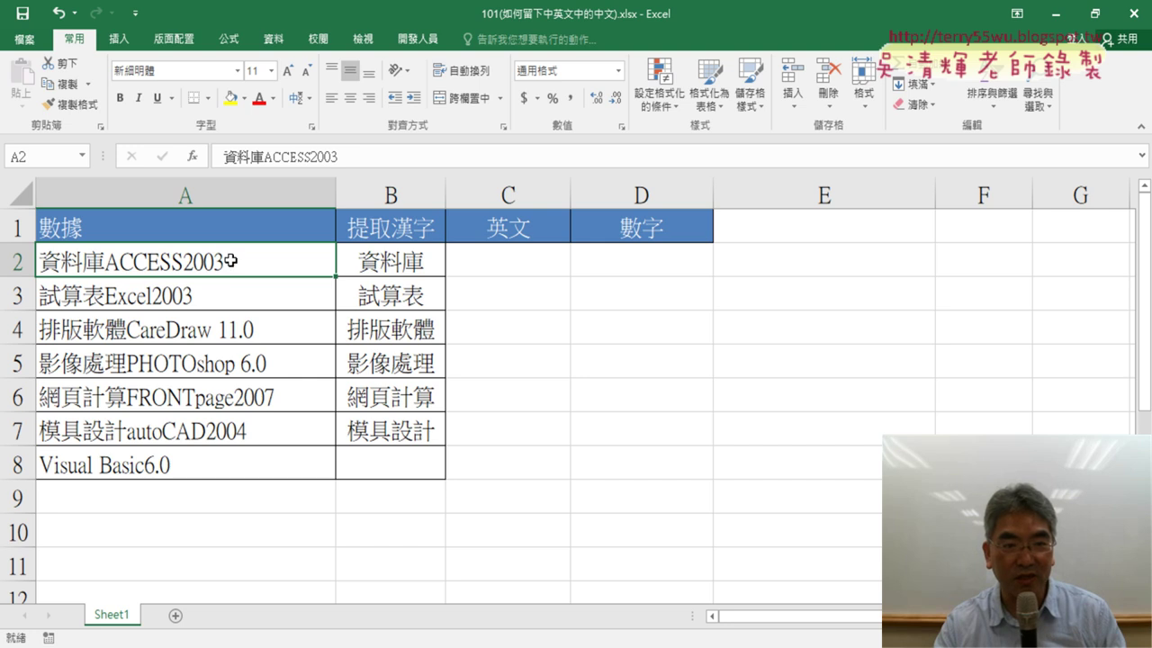
left_click(1057, 13)
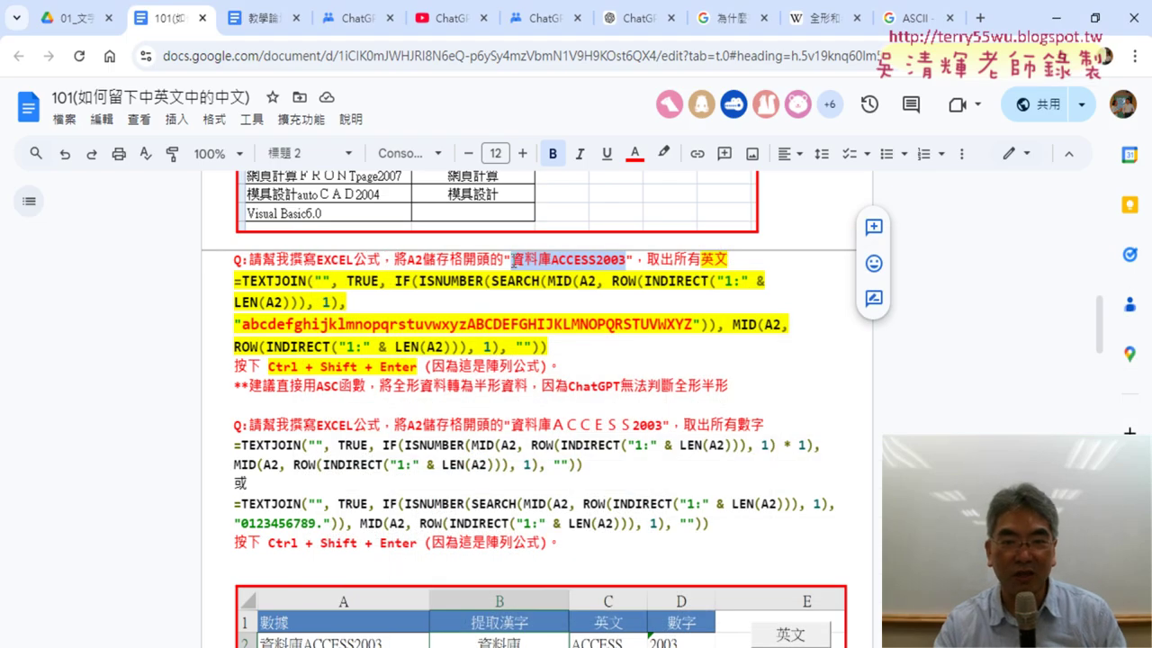
- Select the whole question line, from 請幫我 to 取出所有英文, for copying
left_click(506, 260)
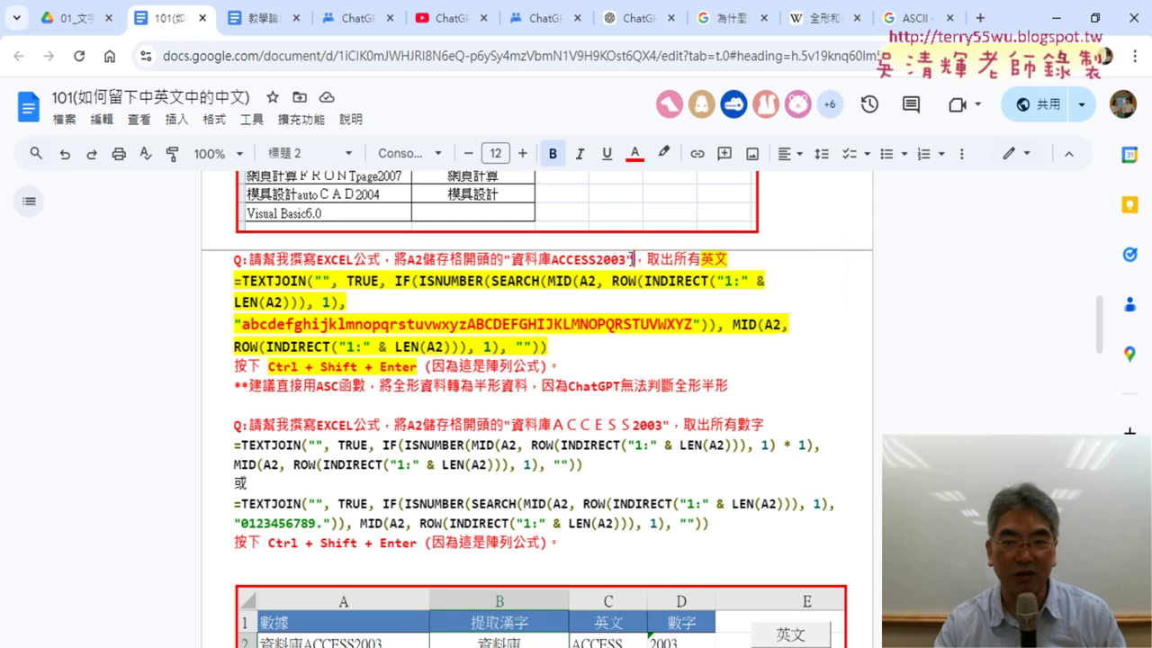
left_click_drag(633, 258, 511, 261)
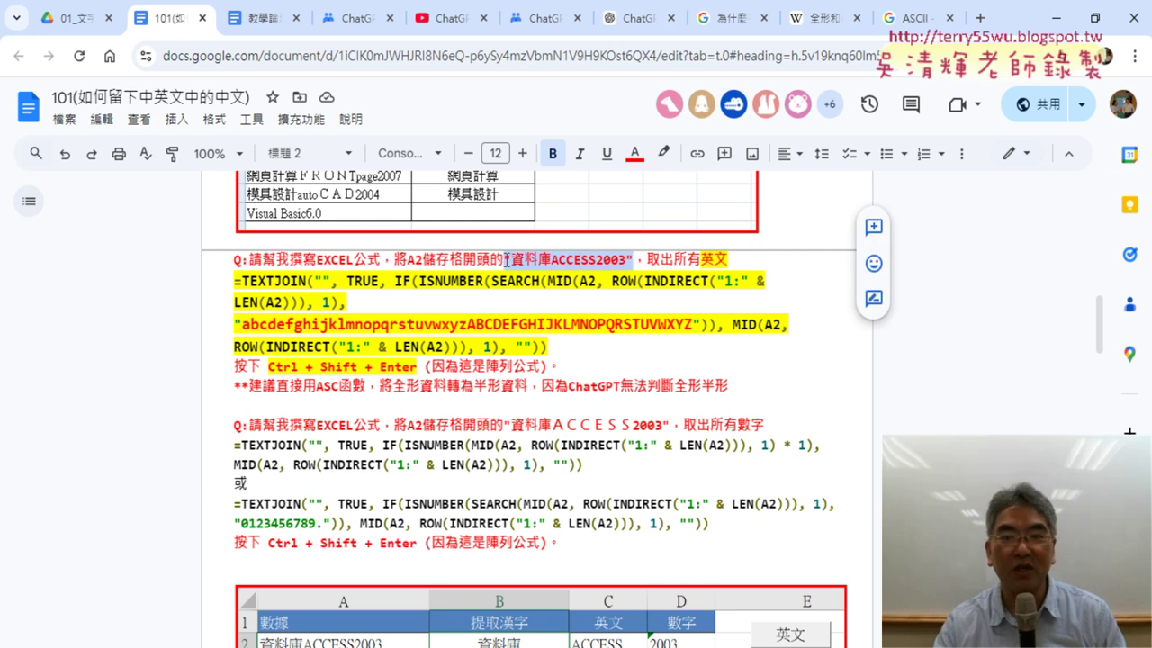
left_click(636, 262)
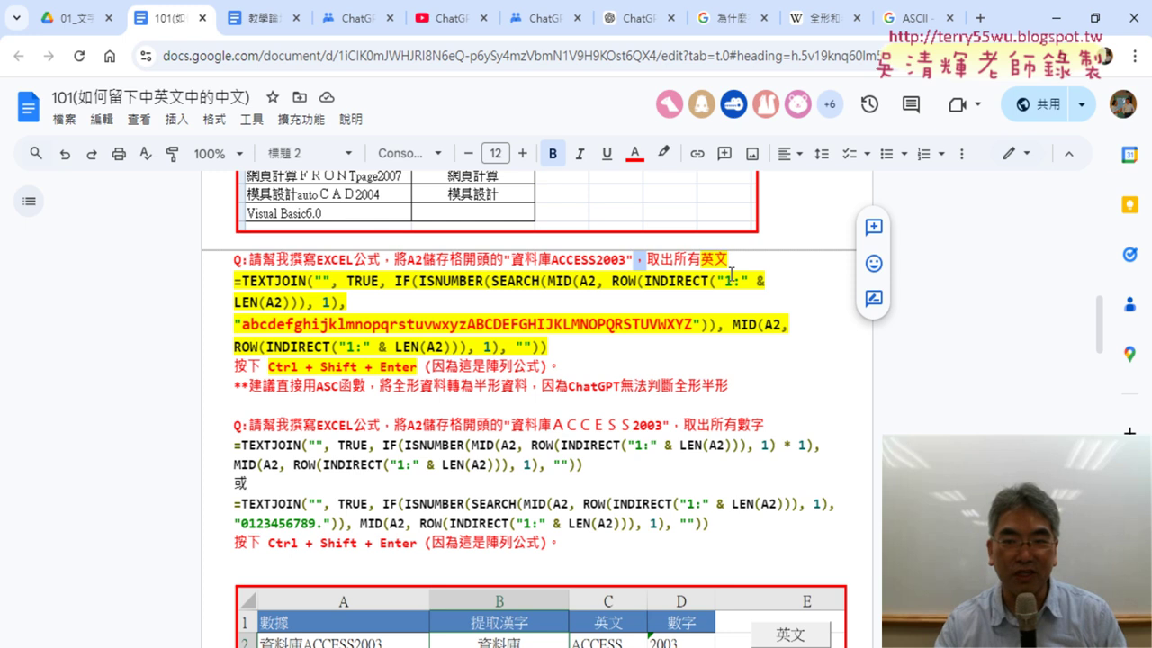
left_click_drag(646, 261, 720, 260)
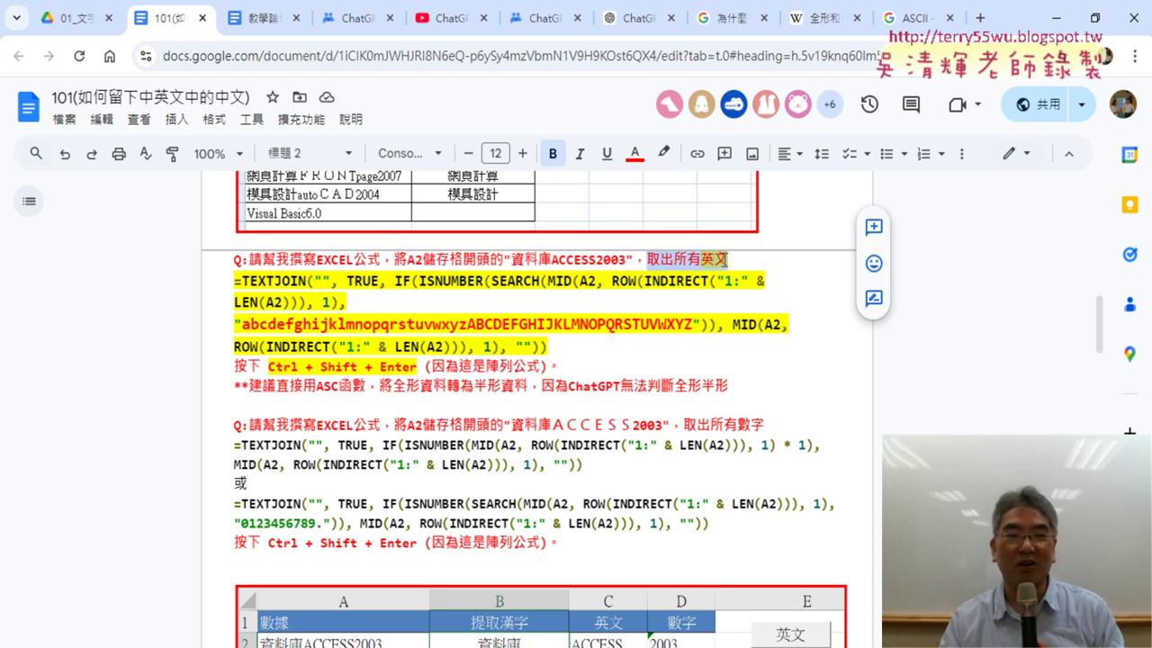
left_click_drag(249, 264, 727, 260)
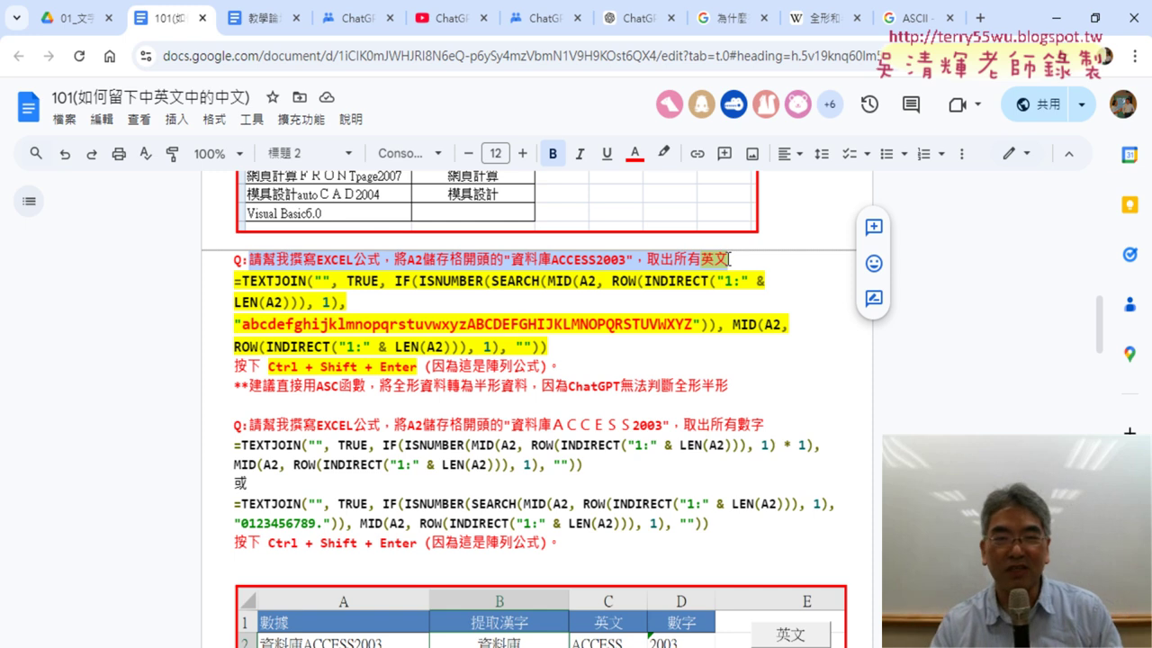
- Paste the English-extraction question into the new ChatGPT chat and send it
left_click(640, 18)
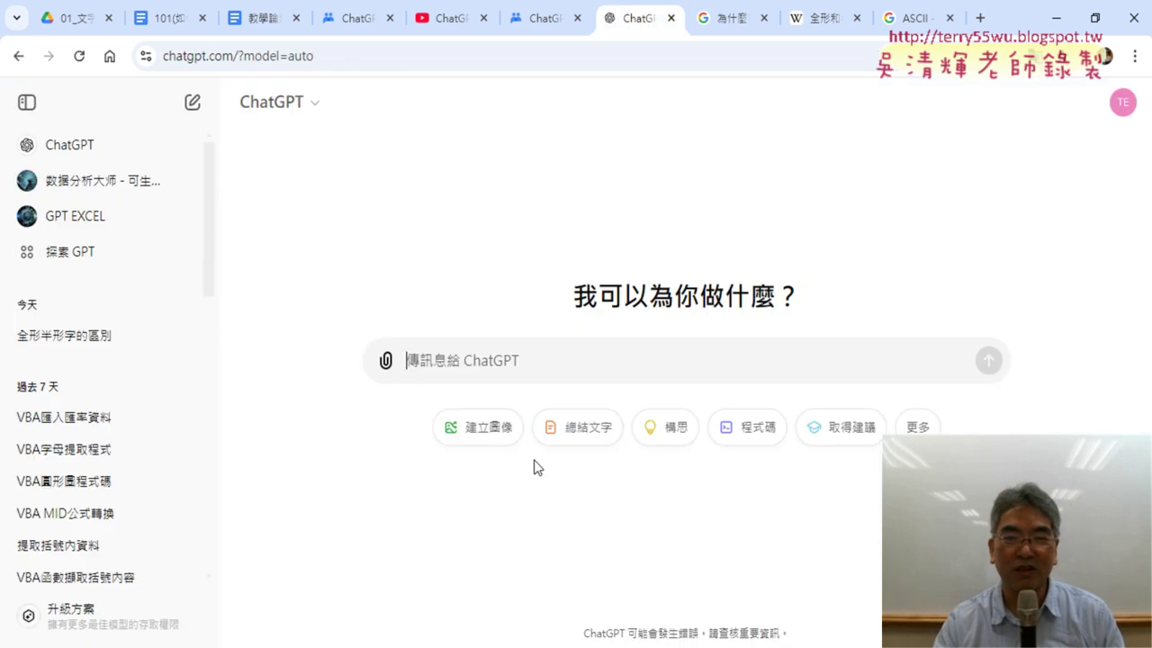
type("請幫我撰寫EXCEL公式，將A2儲存格開頭的\"資料庫ACCESS2003\"，取出所有英文")
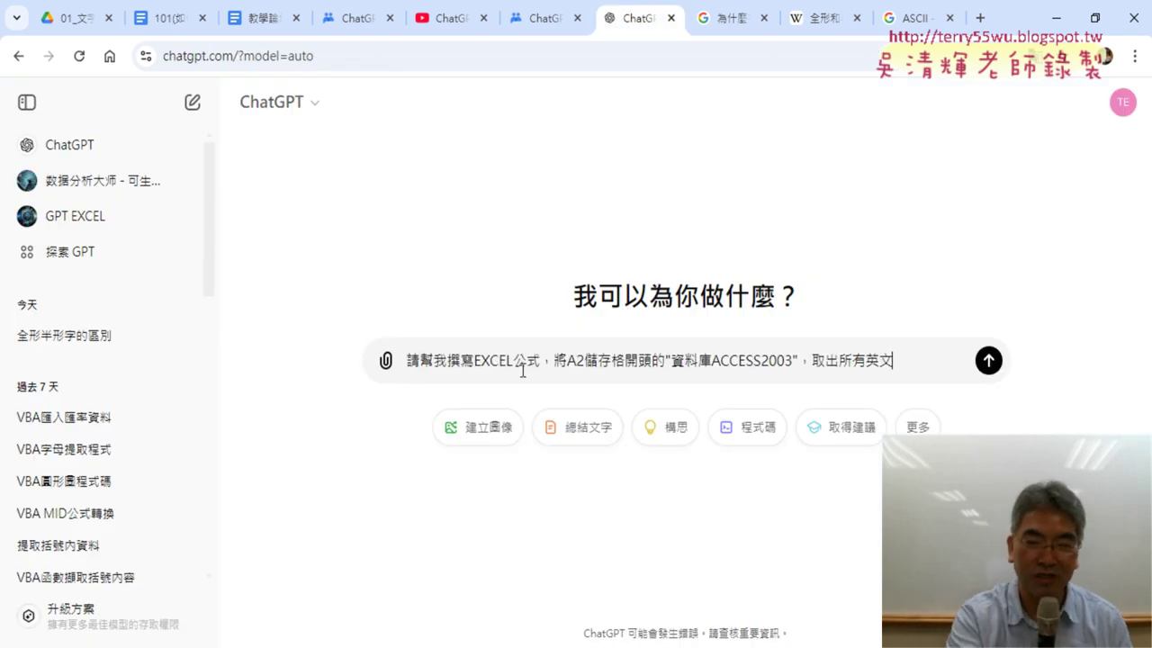
left_click(988, 361)
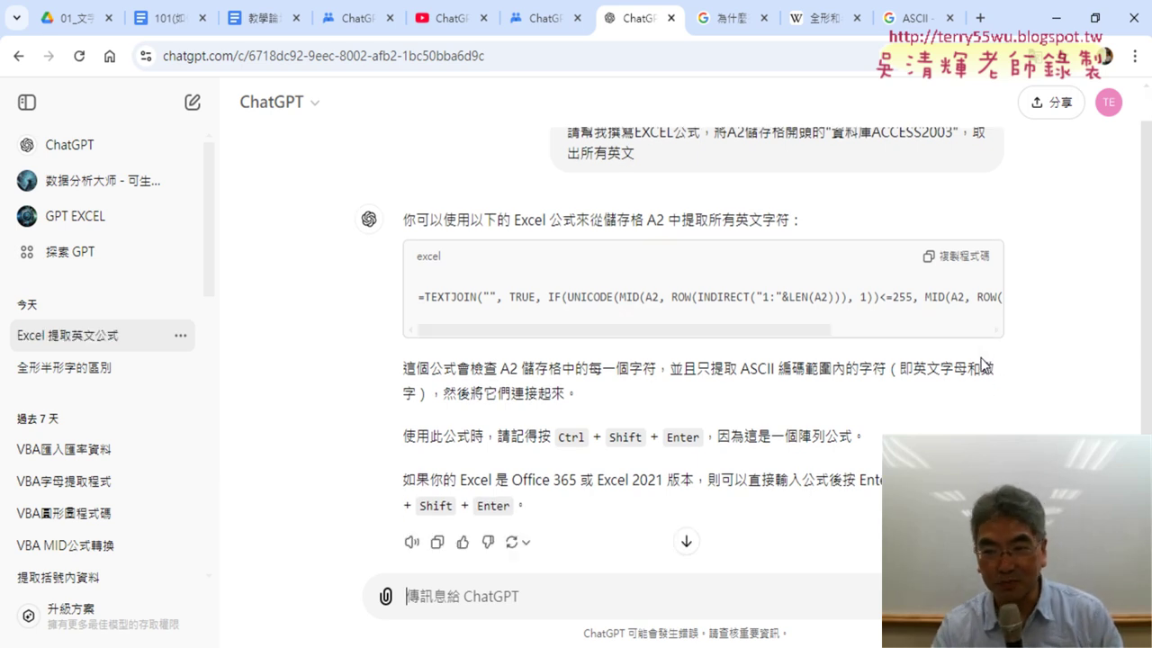
- Examine the returned formula, highlighting TEXTJOIN and its empty quotes argument
left_click_drag(784, 330, 931, 339)
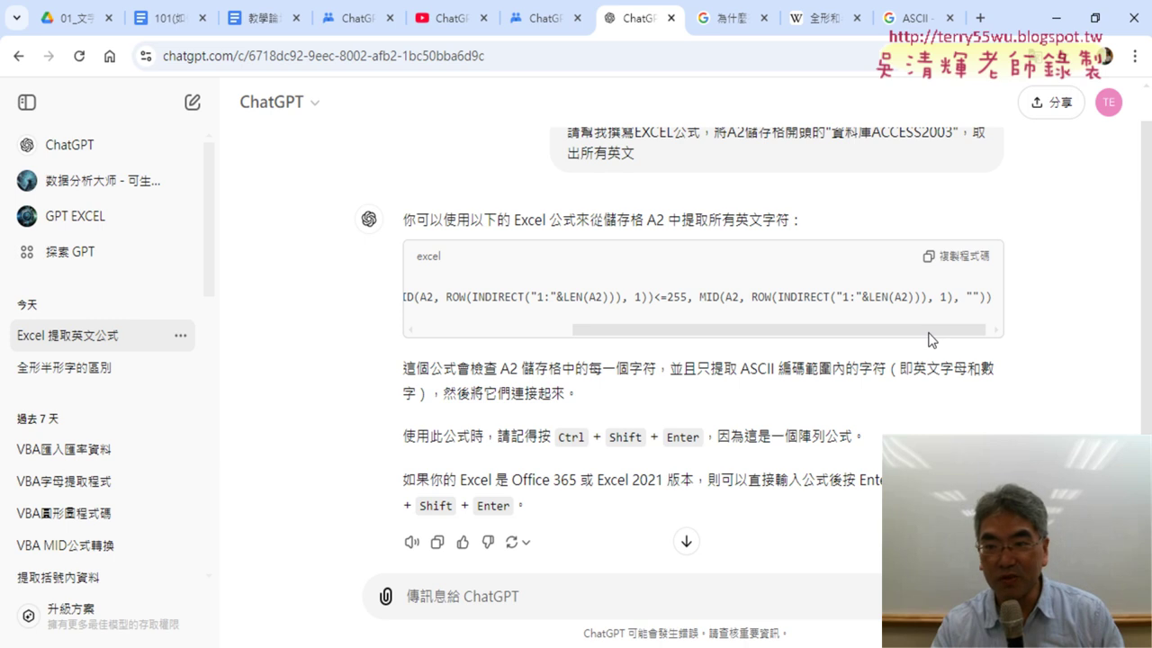
left_click_drag(931, 340, 741, 338)
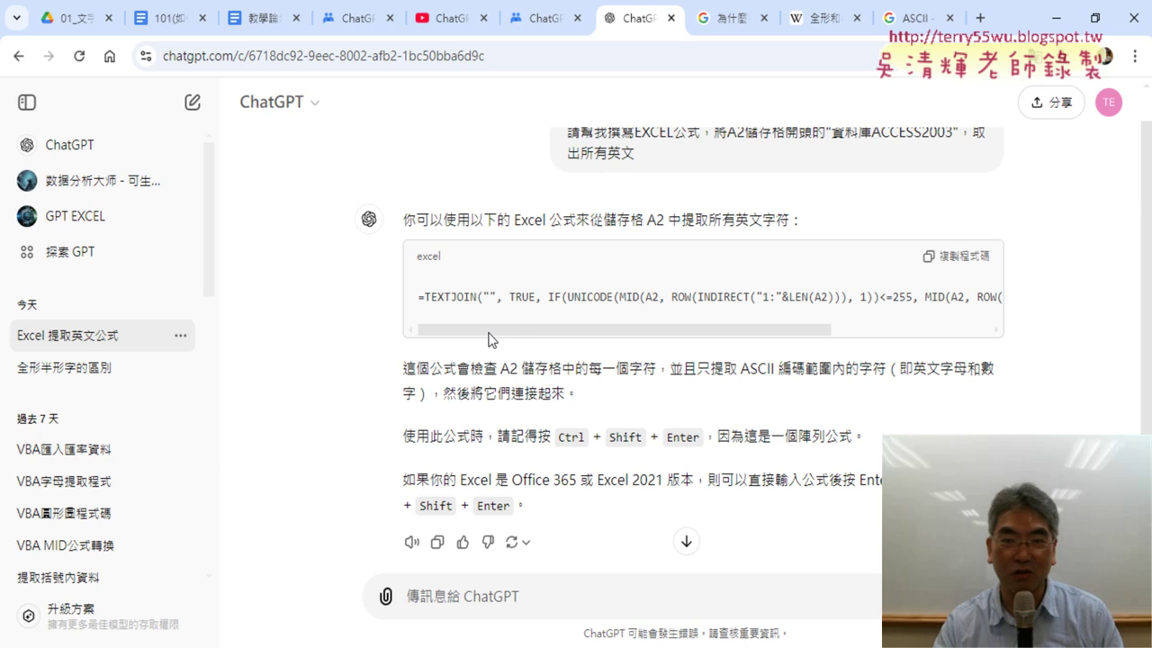
left_click_drag(480, 297, 424, 297)
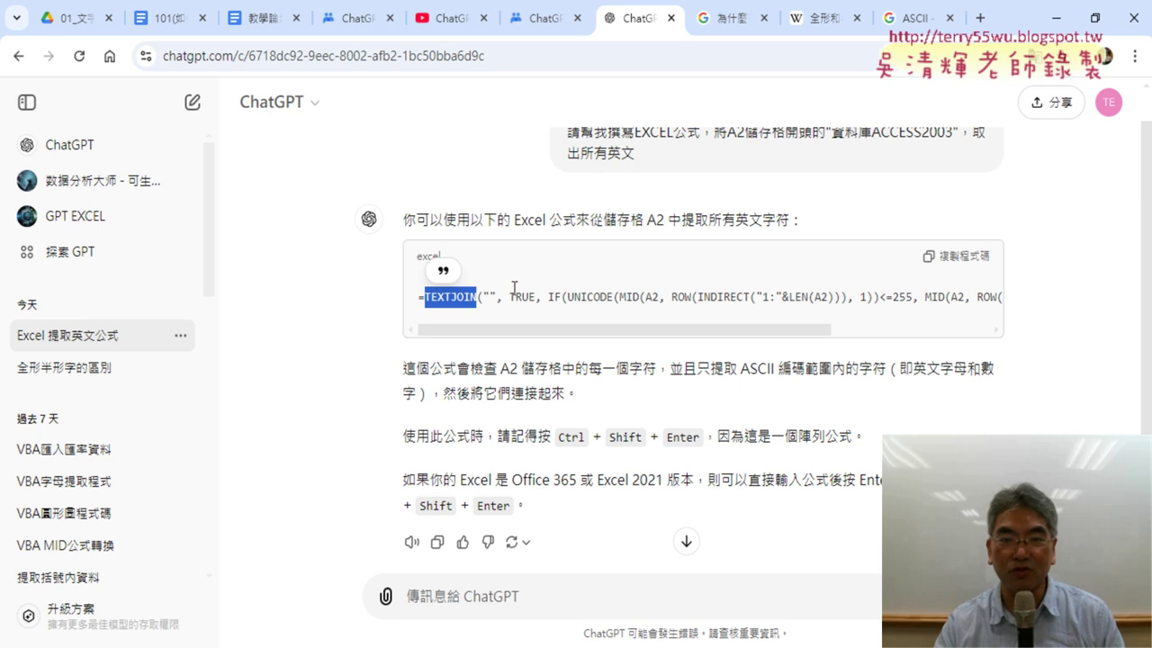
left_click_drag(496, 295, 483, 295)
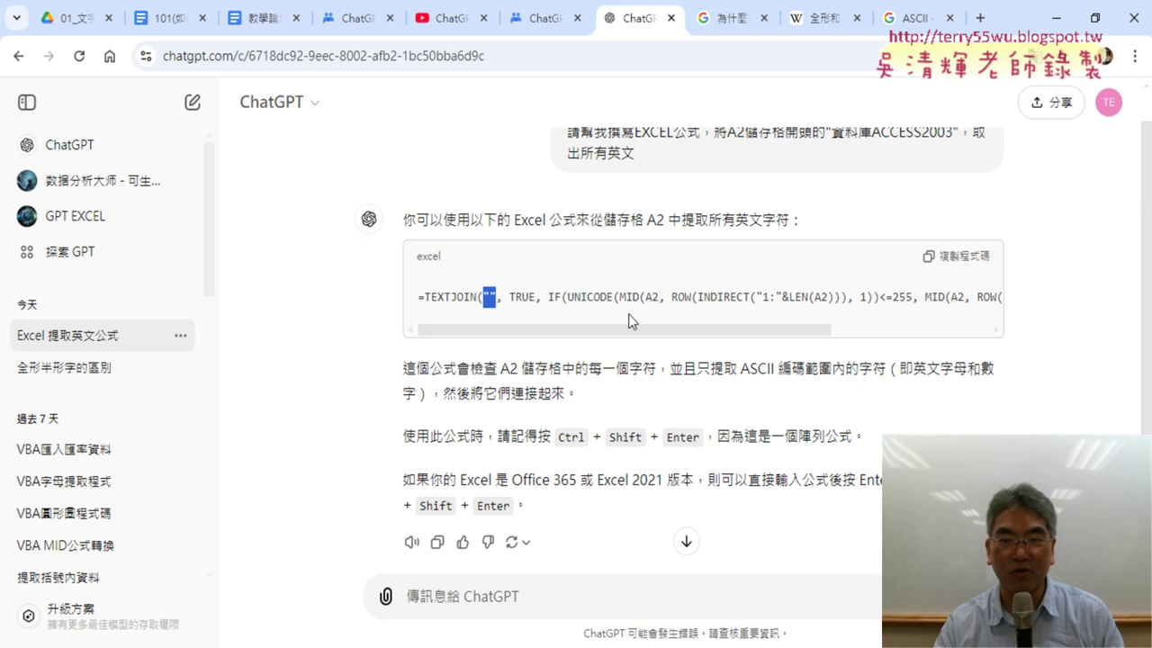
left_click_drag(765, 330, 794, 331)
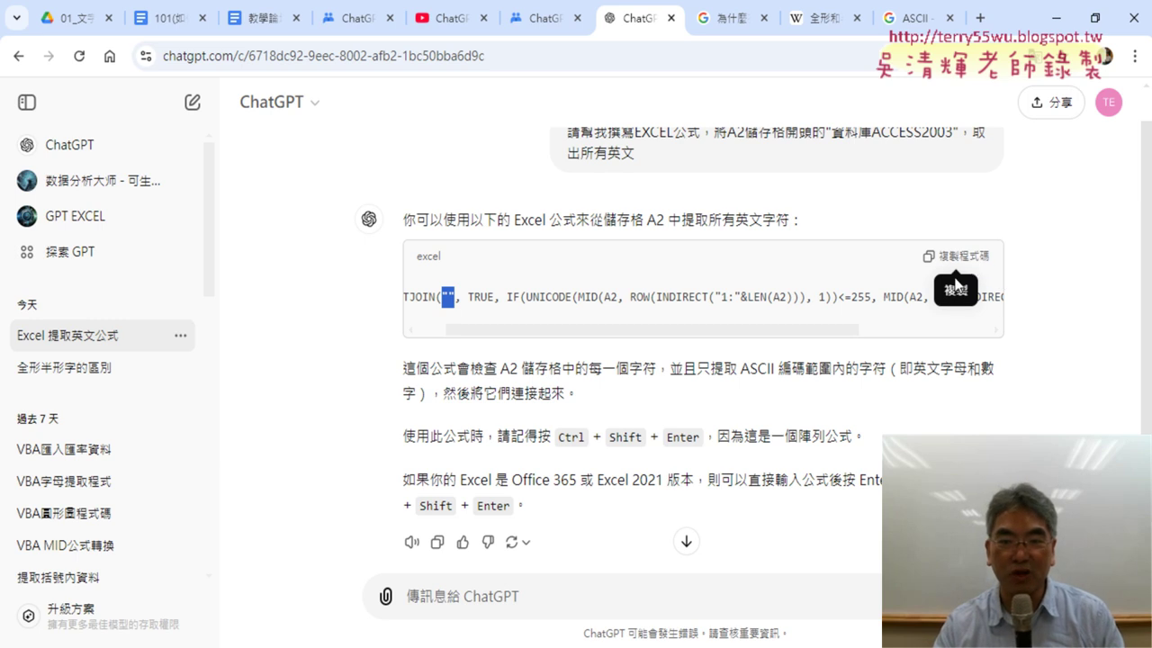
scroll(788, 419, "down", 1)
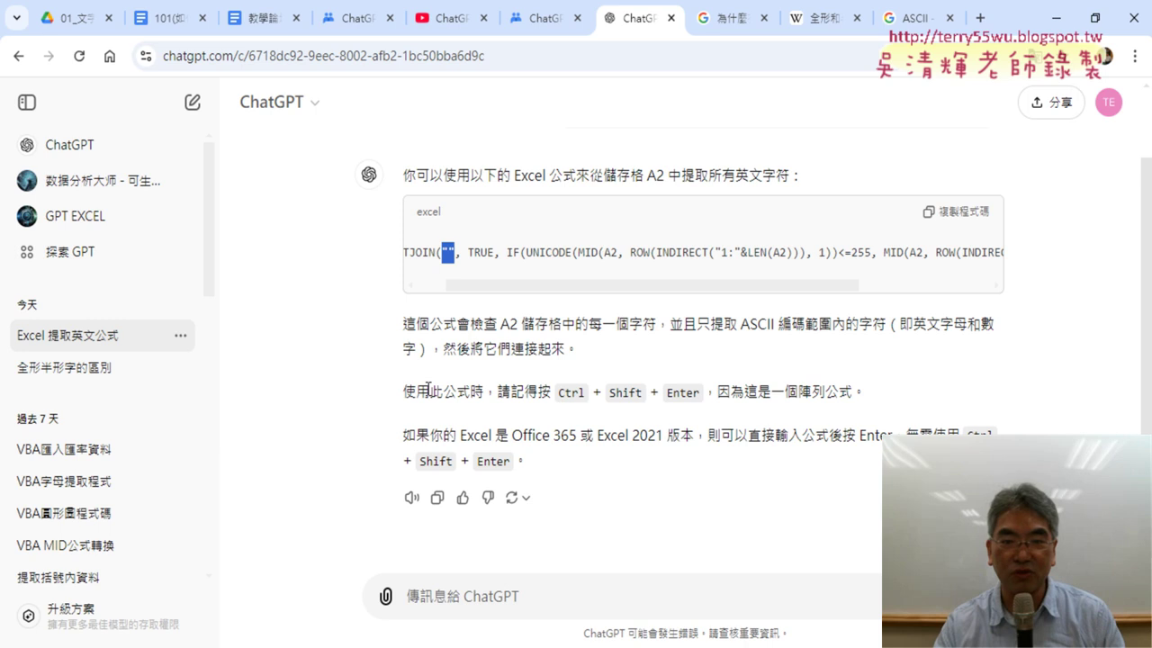
left_click_drag(402, 393, 551, 392)
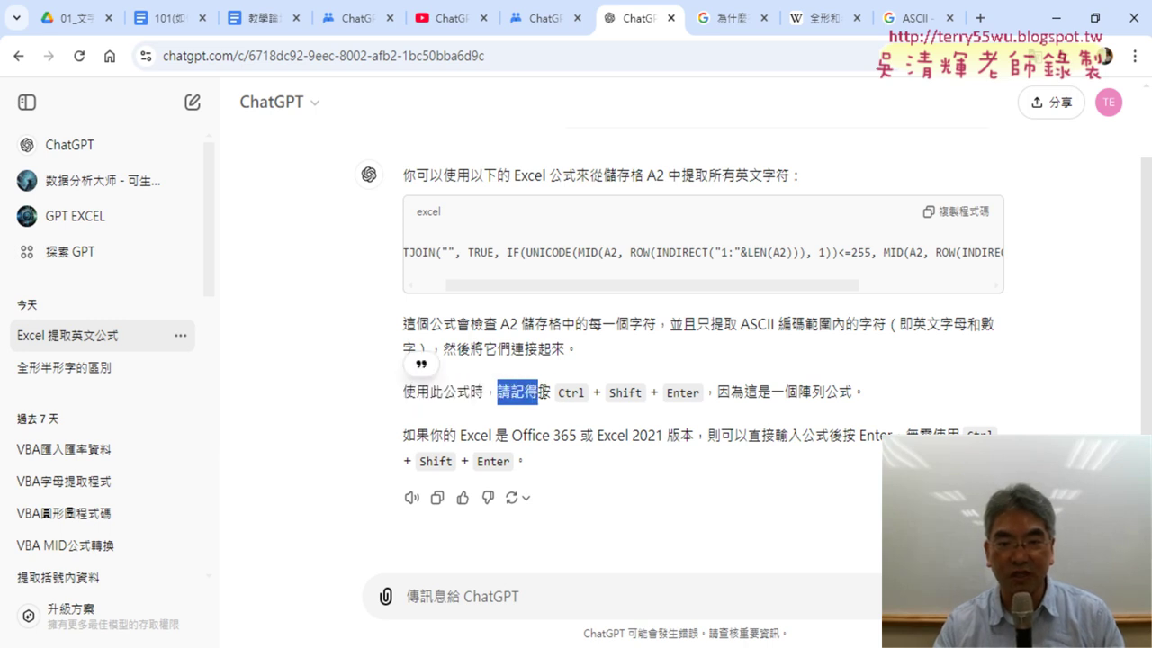
left_click_drag(703, 392, 557, 393)
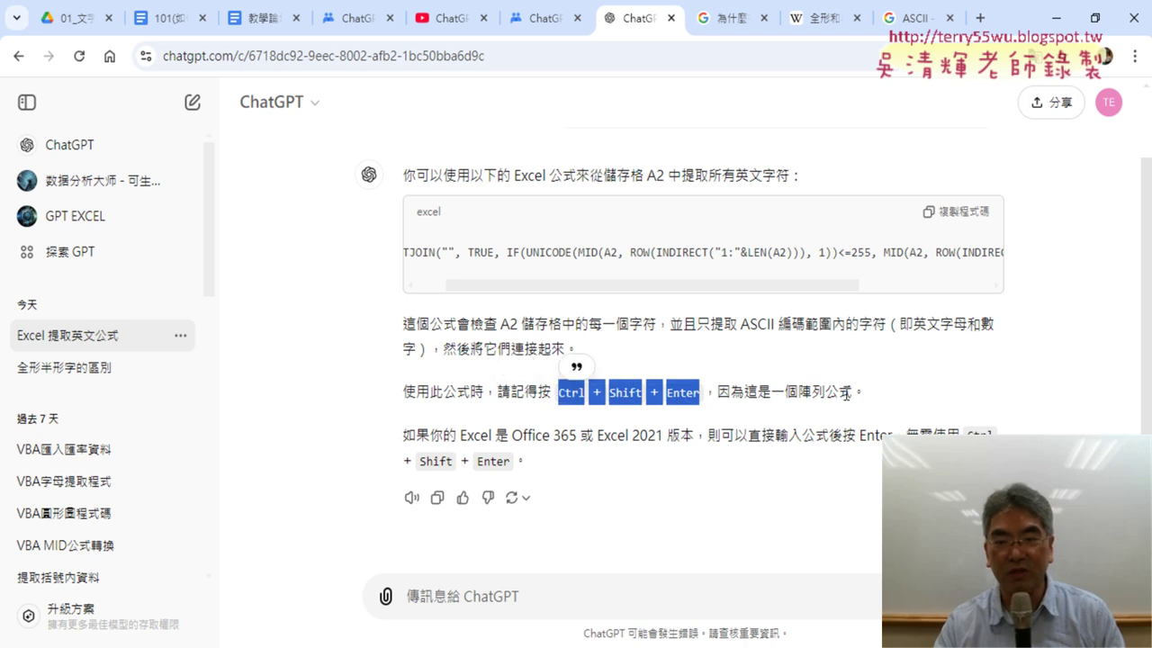
left_click_drag(825, 393, 798, 393)
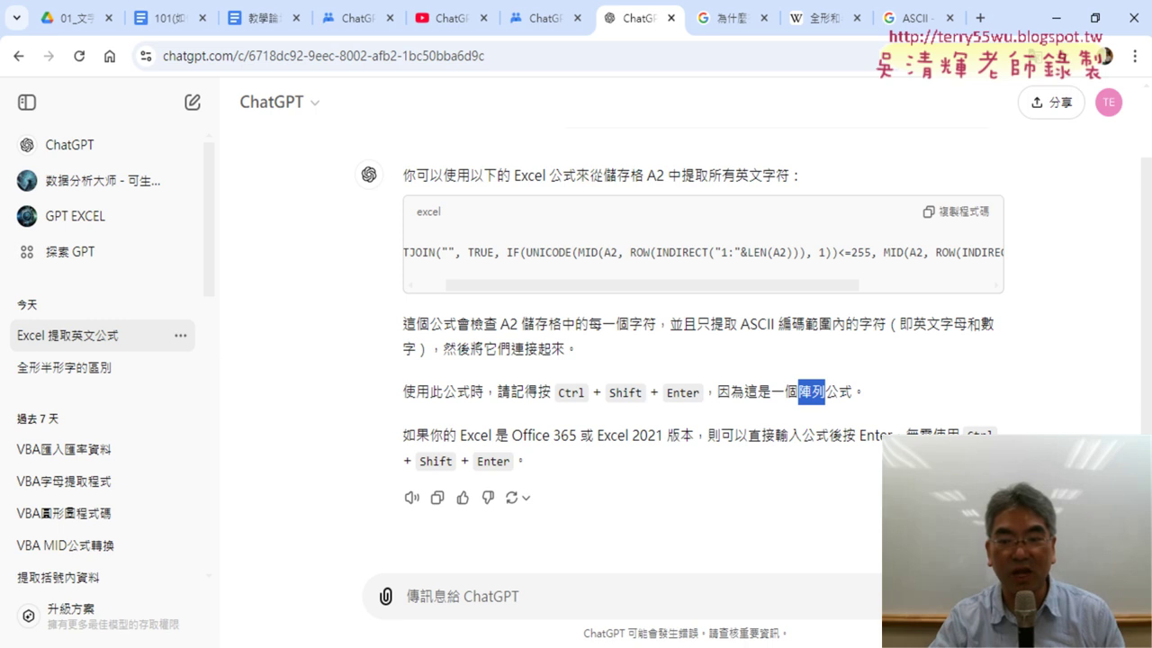
key("alt+Tab")
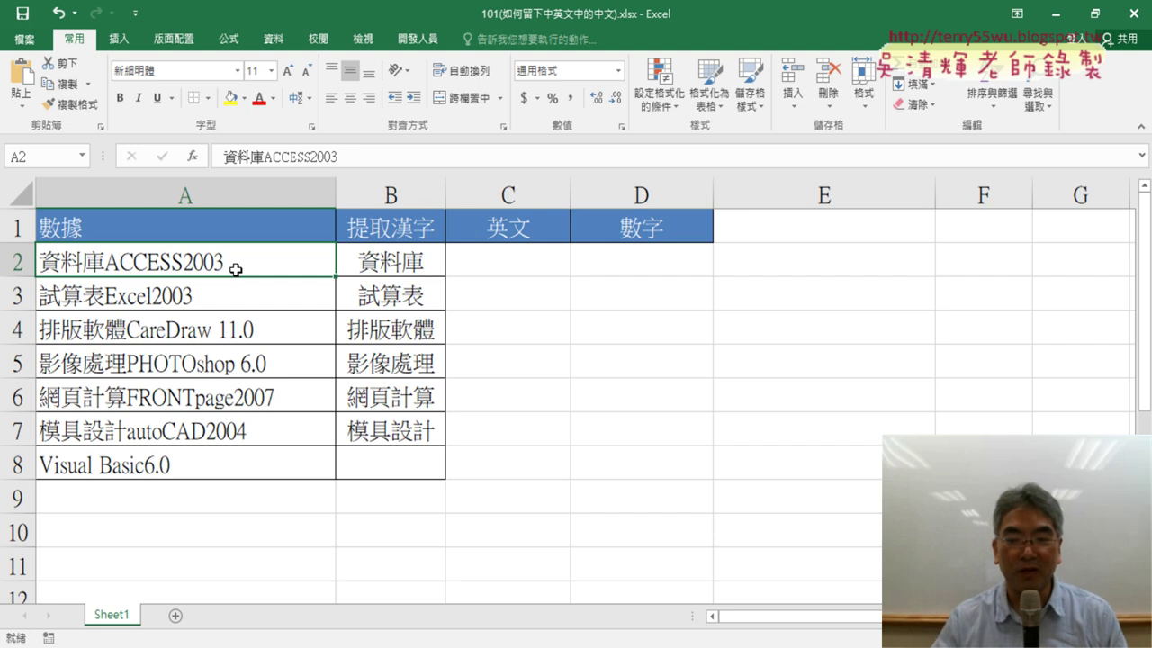
key("alt+Tab")
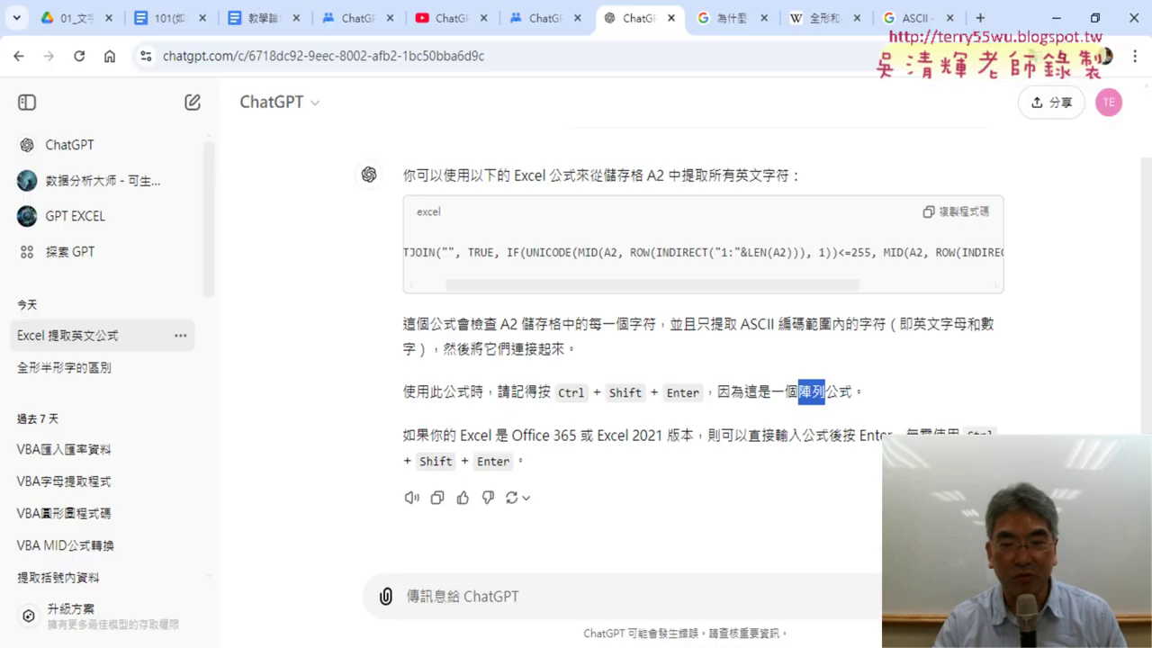
left_click_drag(854, 284, 725, 286)
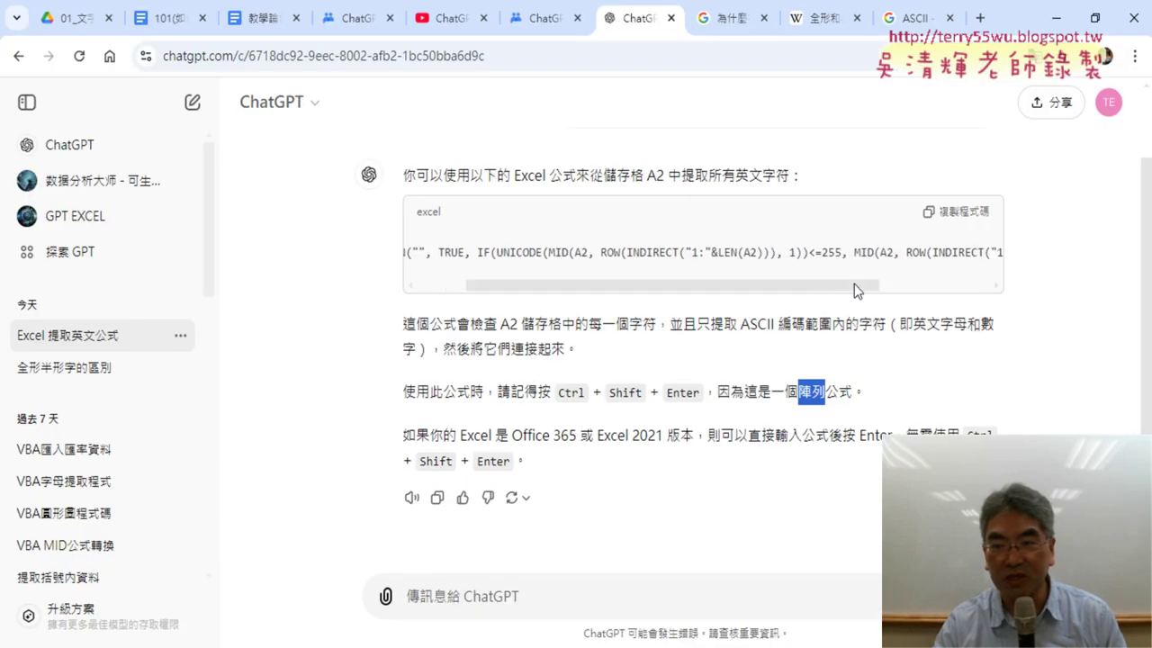
- Copy the saved TEXTJOIN/SEARCH formula from the Docs notes and bring up Excel at cell C2
left_click(166, 18)
left_click_drag(225, 279, 386, 285)
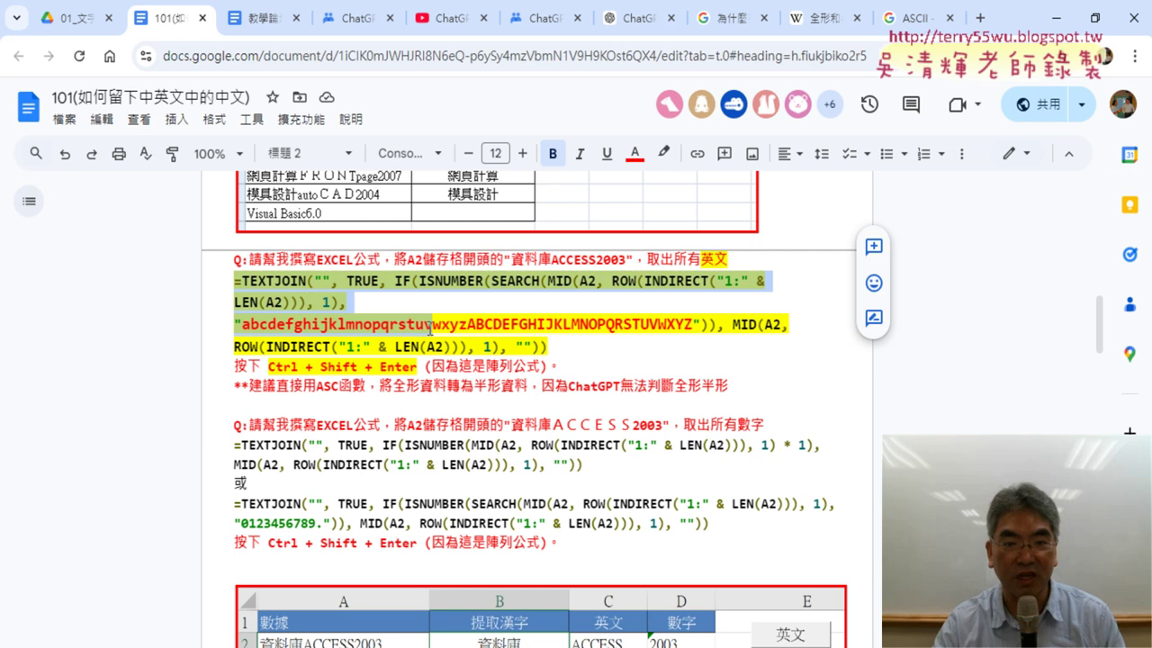
left_click_drag(392, 288, 552, 346)
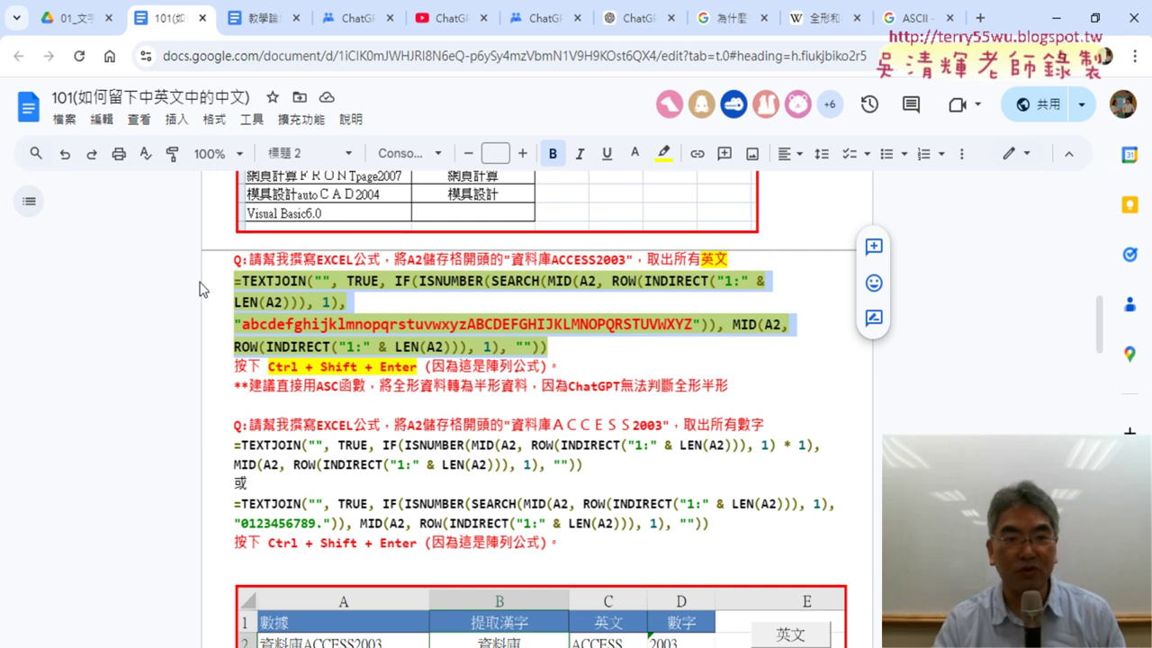
left_click_drag(232, 277, 569, 347)
key("ctrl+c")
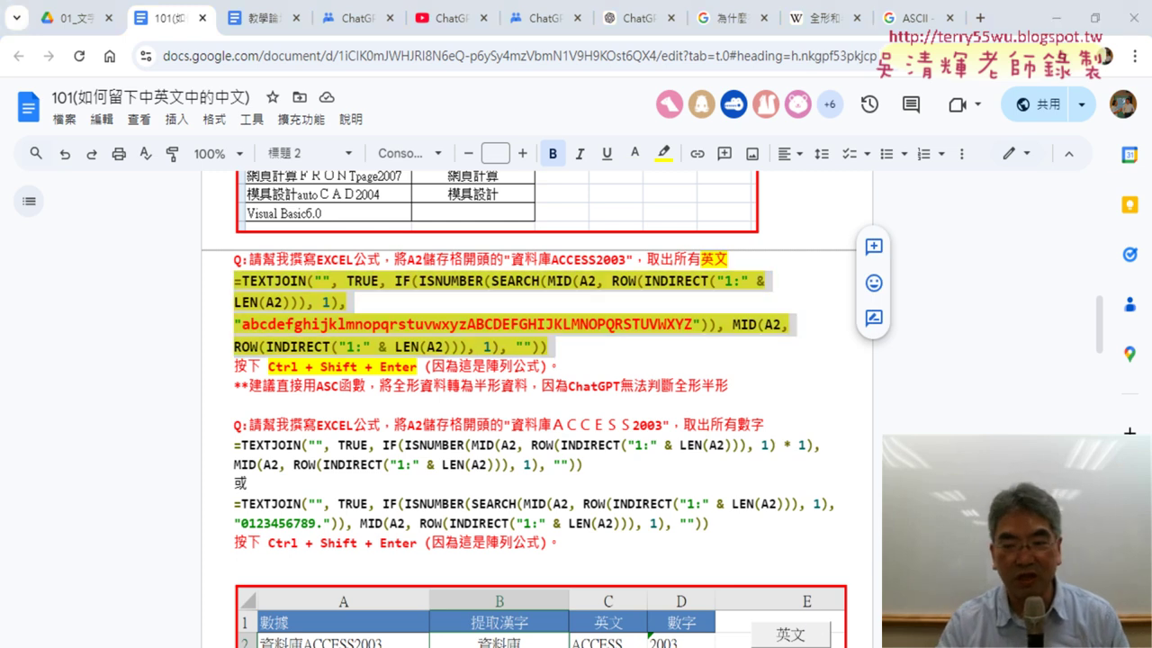
key("alt+Tab")
left_click(504, 262)
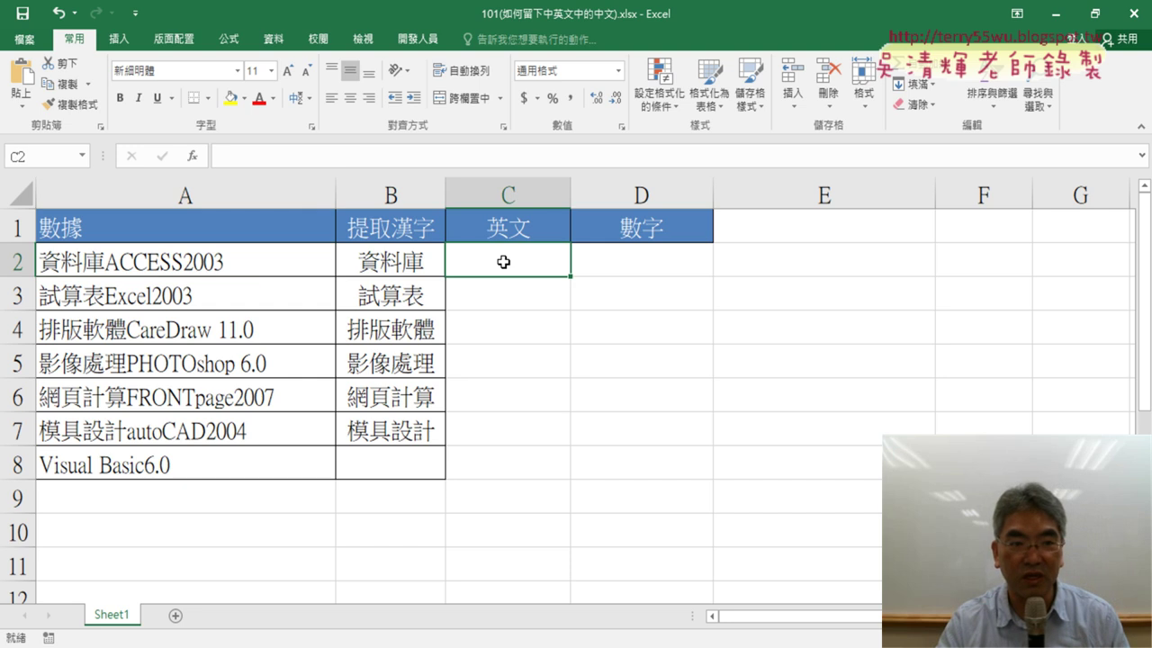
- Paste the TEXTJOIN/ISNUMBER/SEARCH formula into C2, remove its trailing empty line, and commit it
left_click(284, 158)
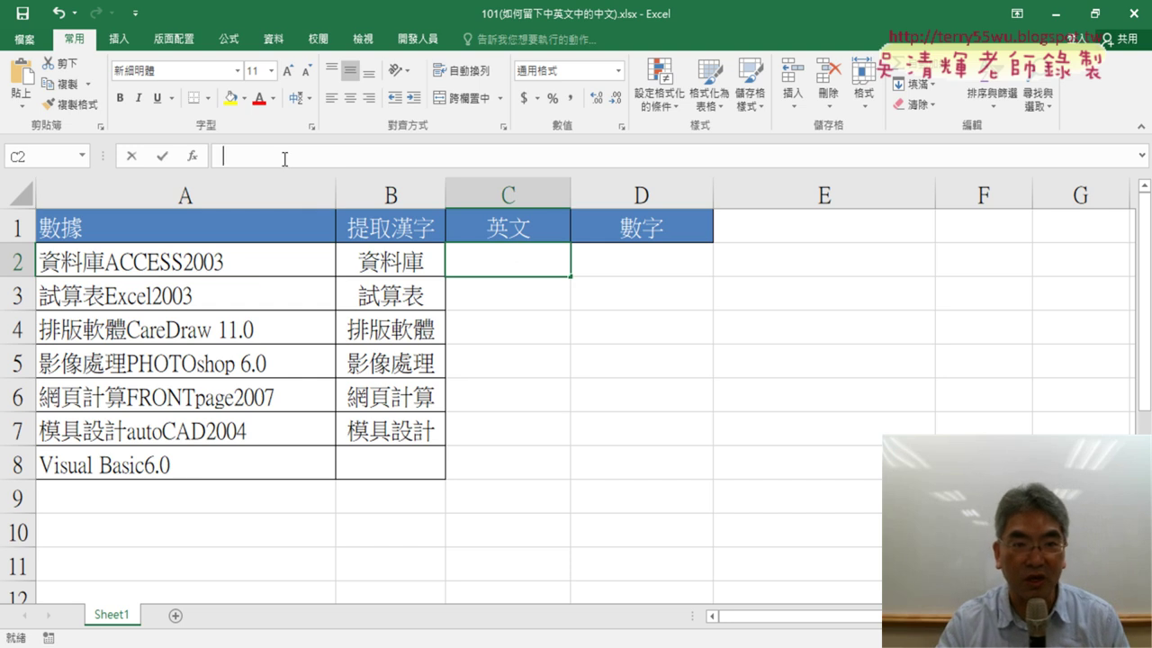
key("ctrl+v")
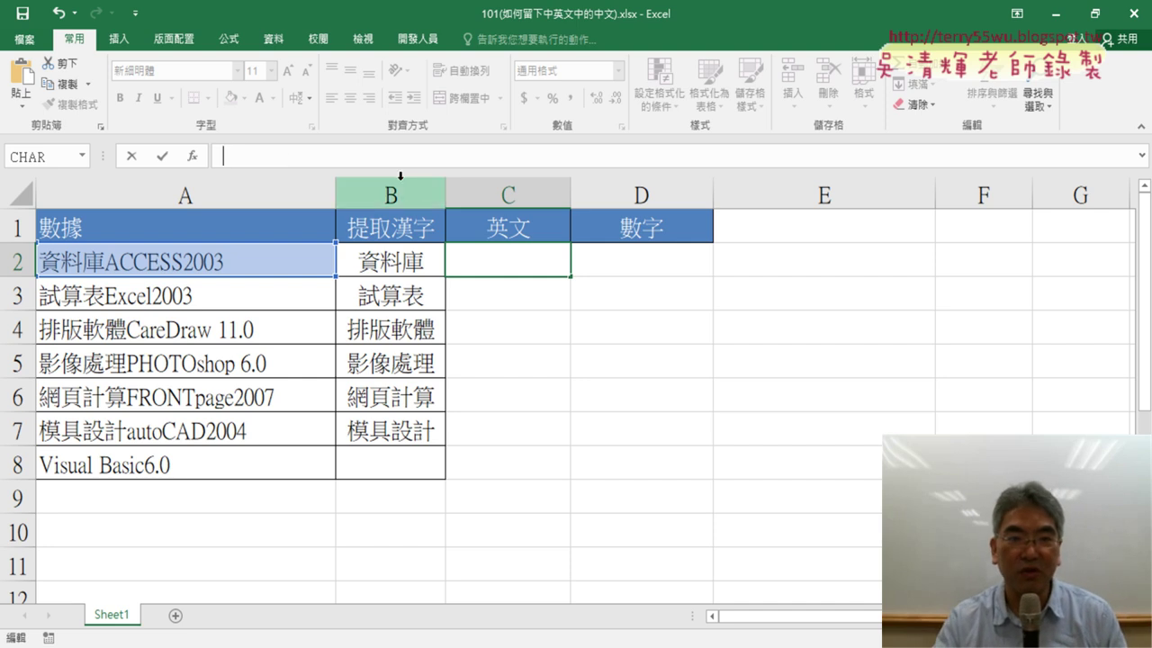
left_click(1144, 158)
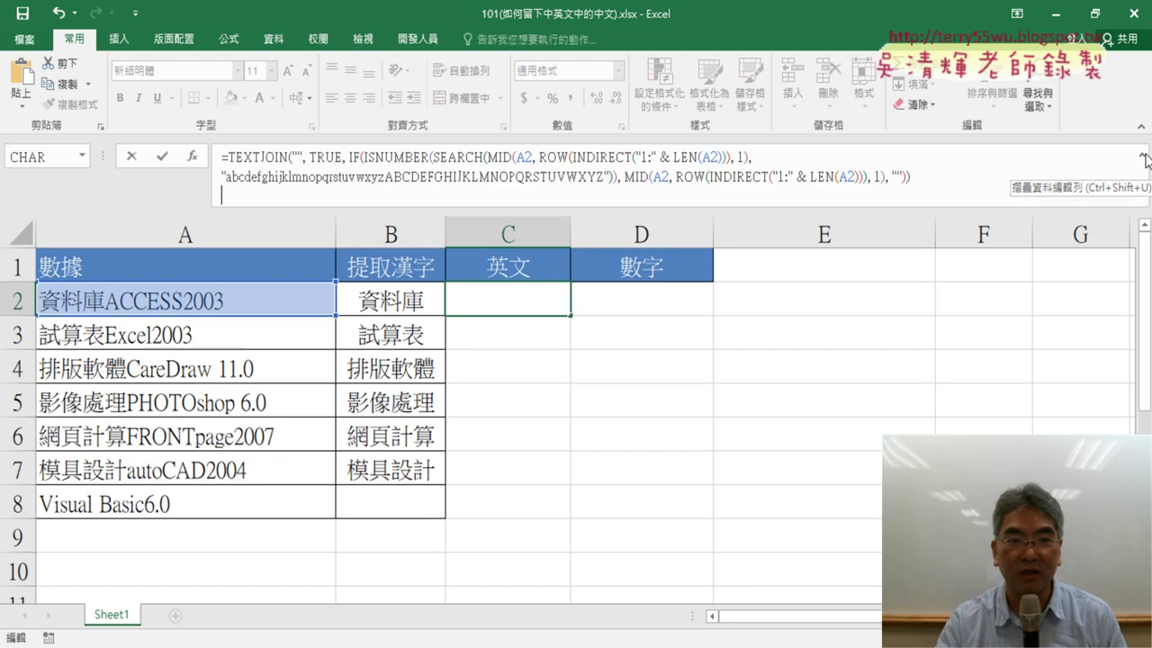
left_click(1144, 159)
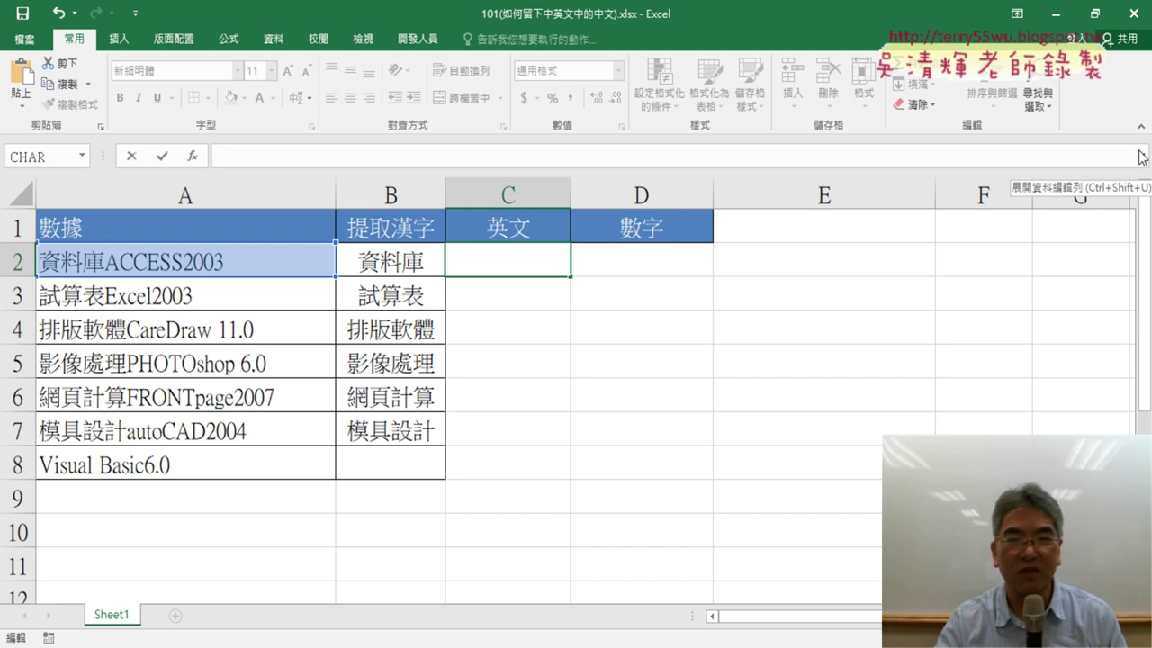
left_click(1145, 157)
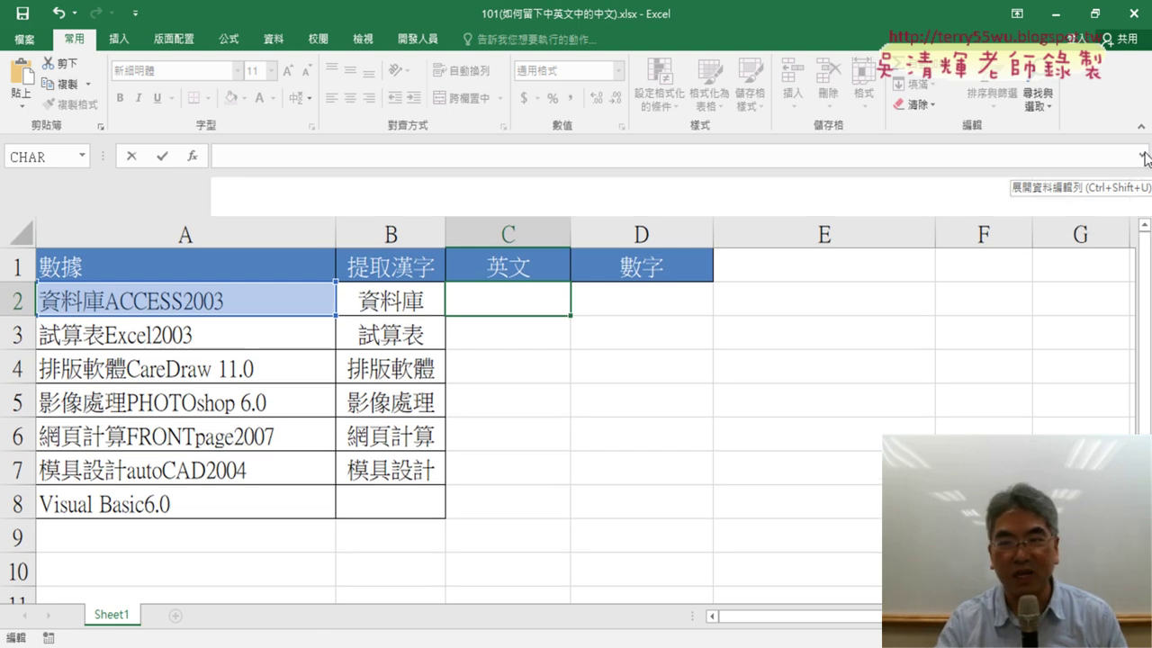
key("ctrl+v")
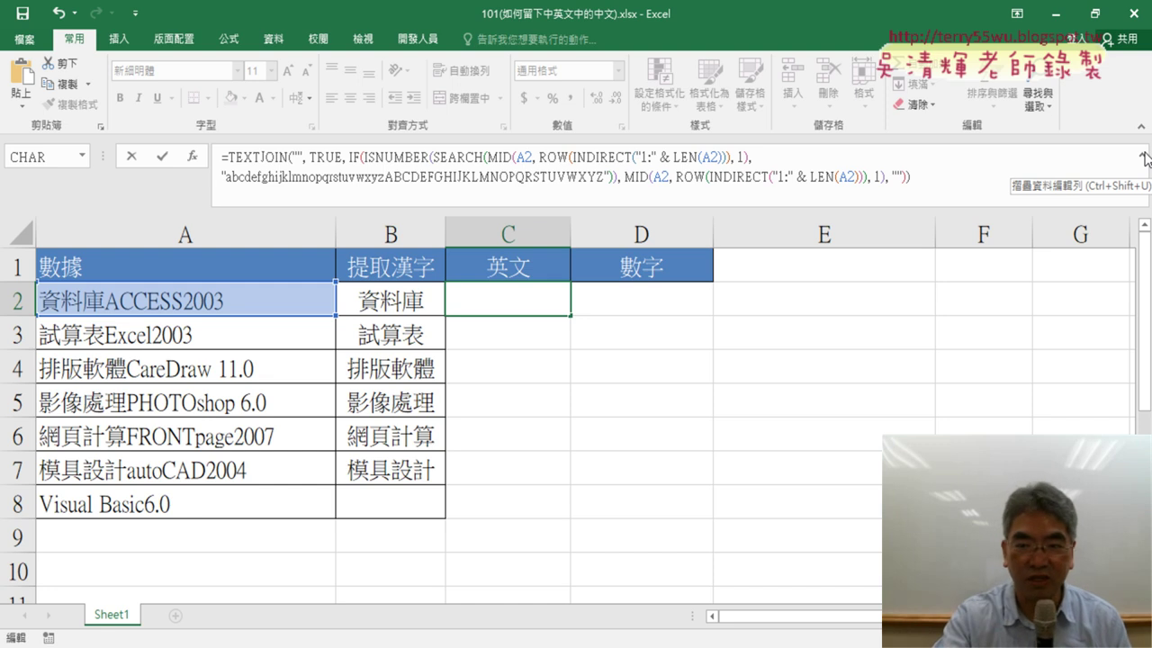
key("BackSpace")
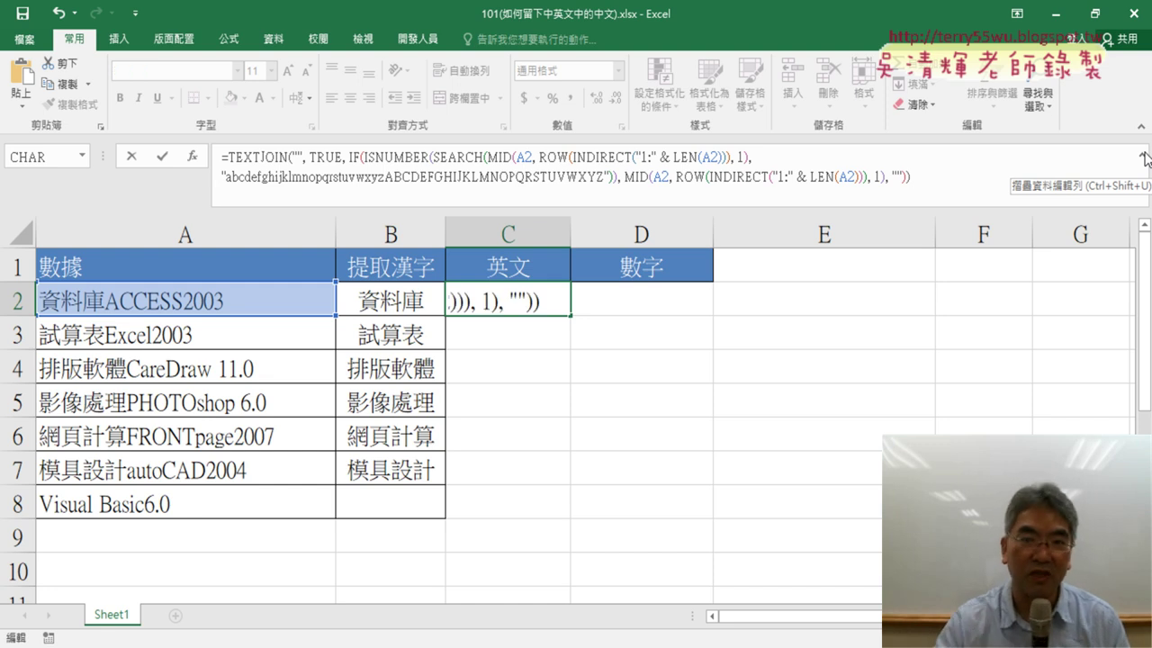
left_click(164, 156)
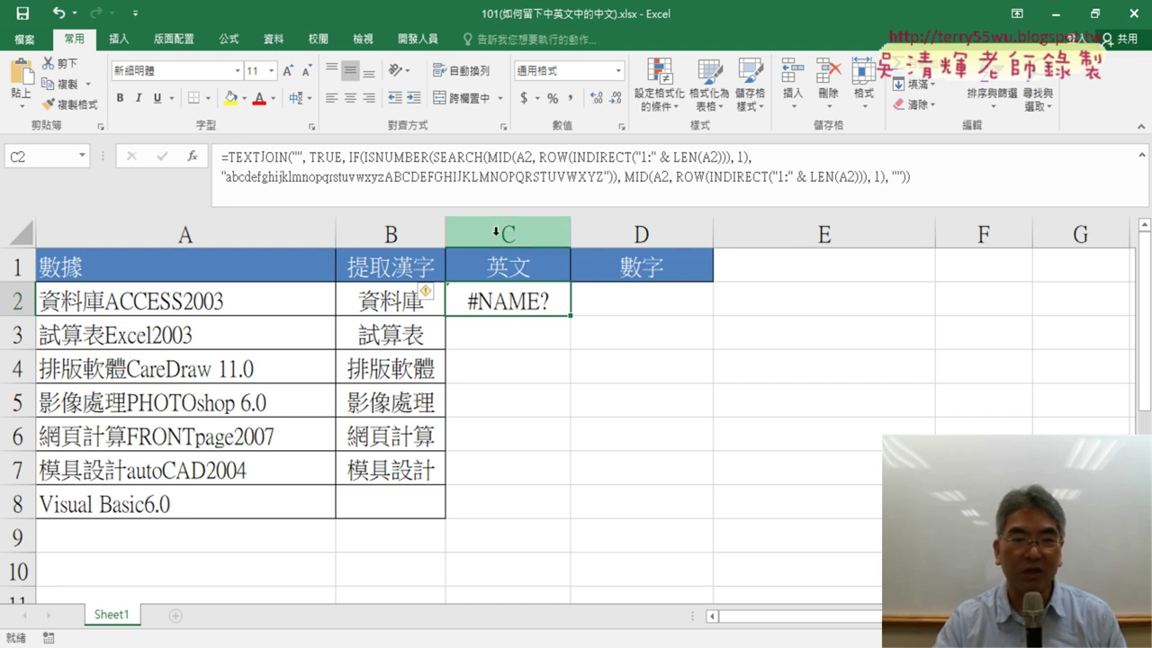
- Re-enter C2's formula as an array formula with Ctrl+Shift+Enter, then return to ChatGPT
left_click(479, 176)
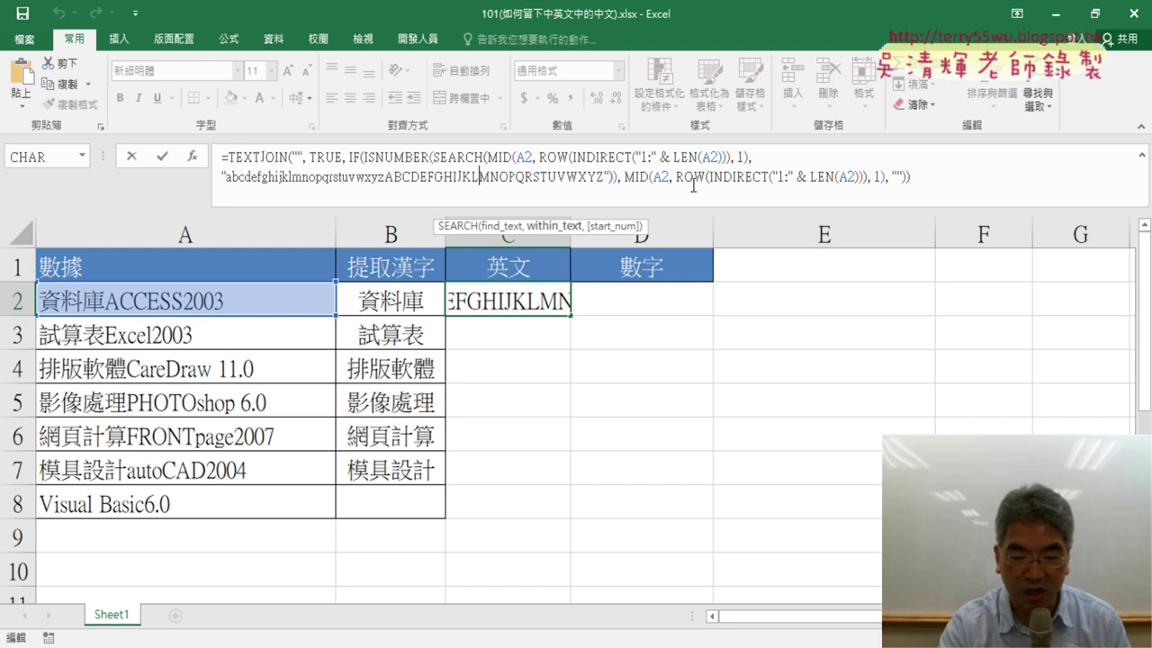
key("ctrl+shift+Return")
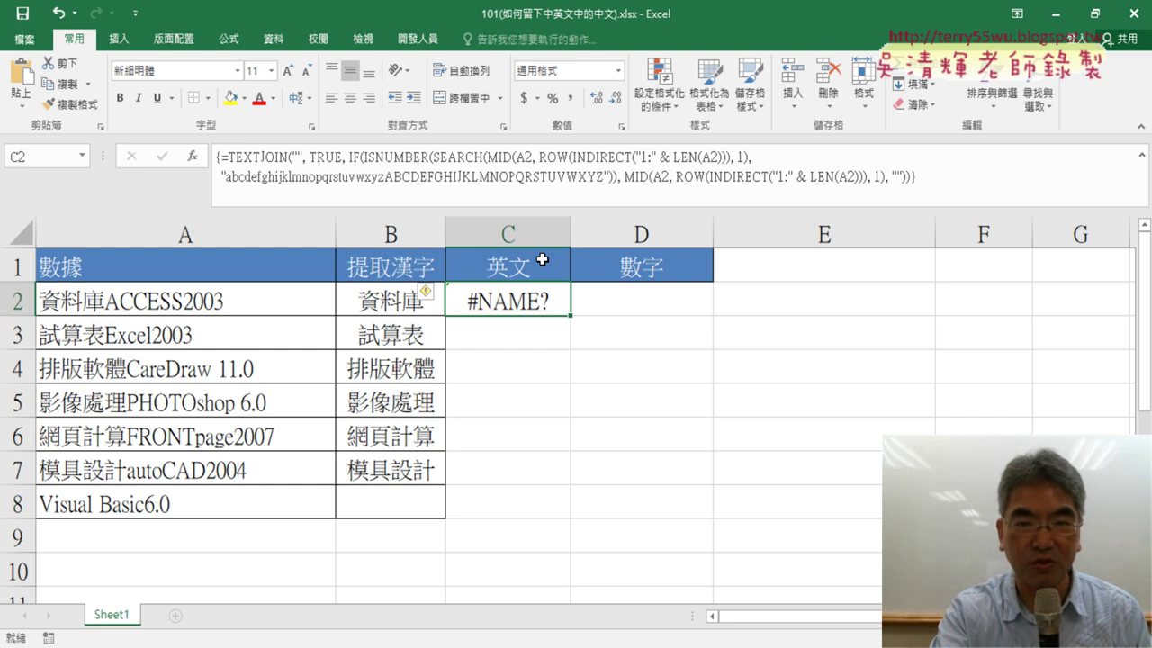
key("alt+Tab")
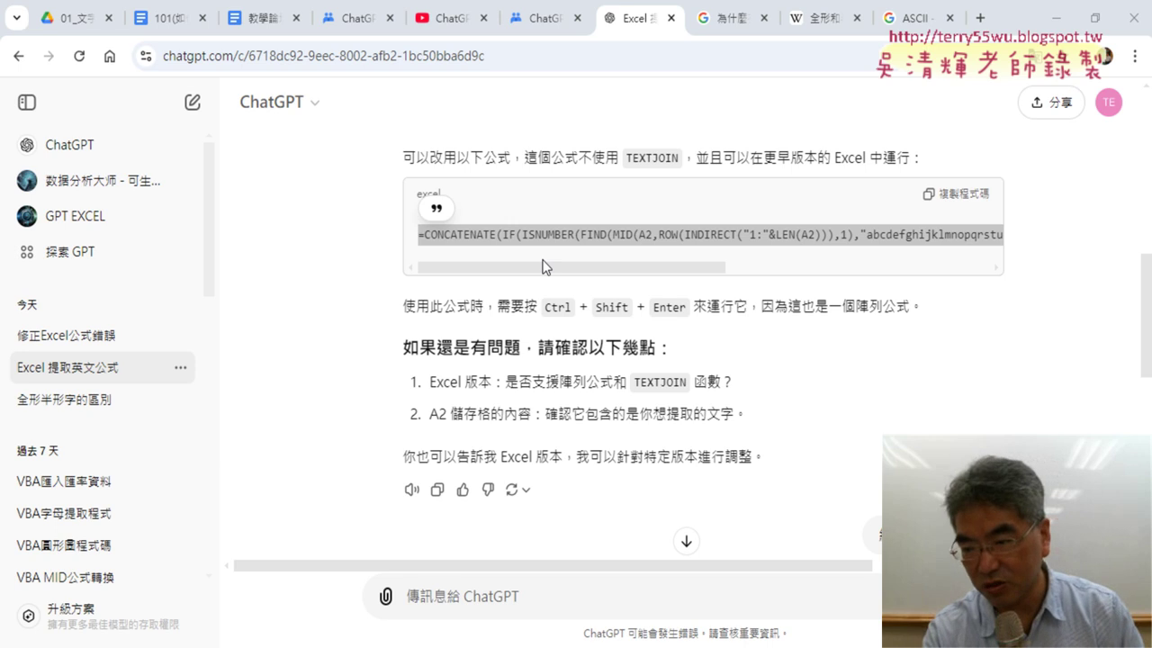